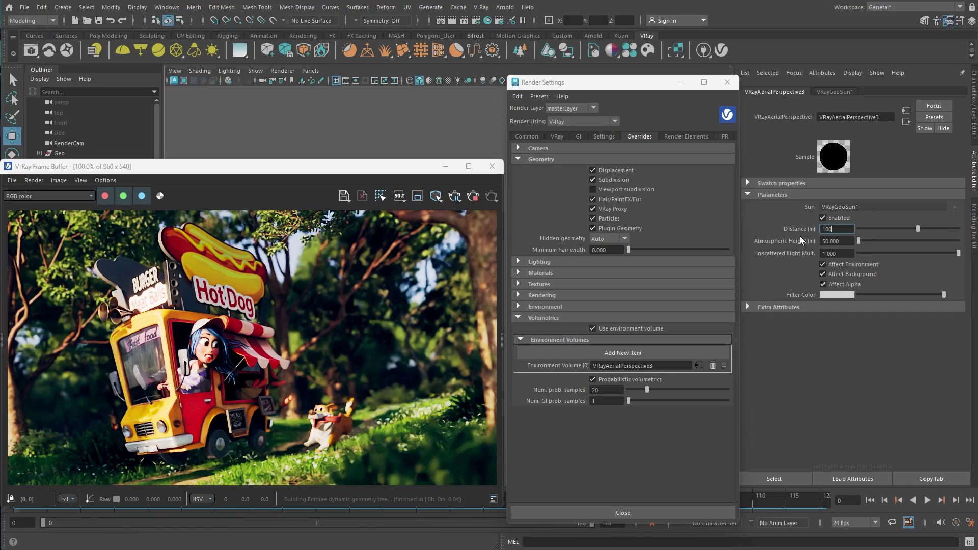
Step: Enter a distance of 1000 and give the light a warm orange colour temperature
text(1000)
key(Return)
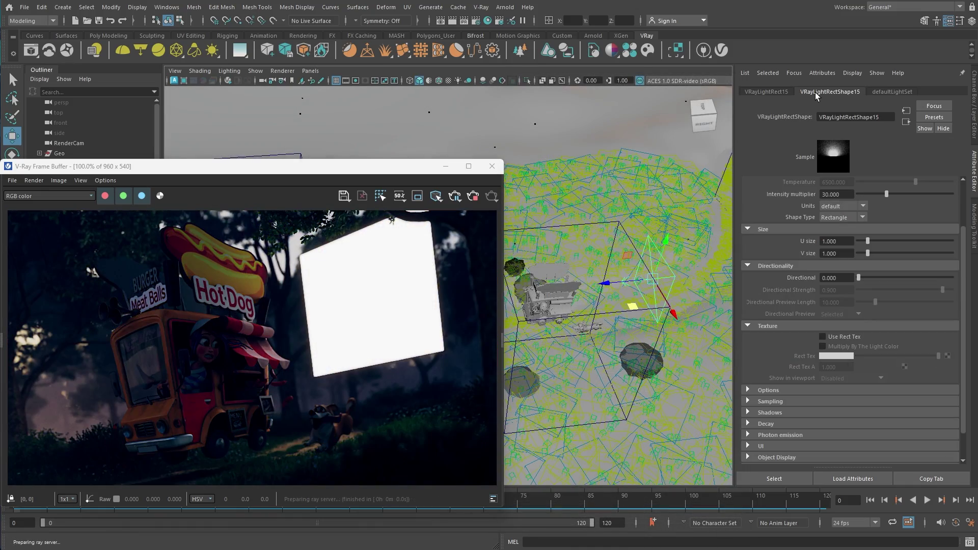
click(842, 221)
click(846, 235)
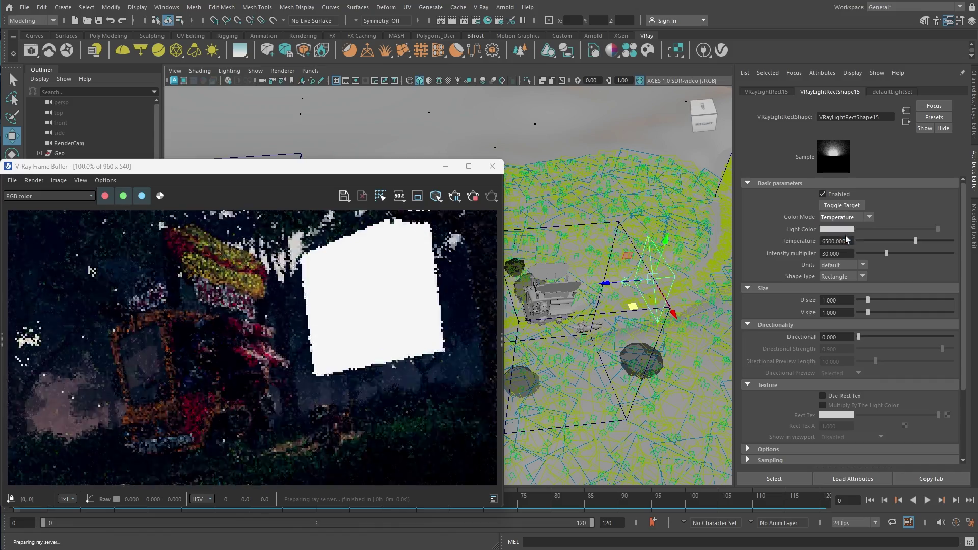
drag(887, 241, 873, 243)
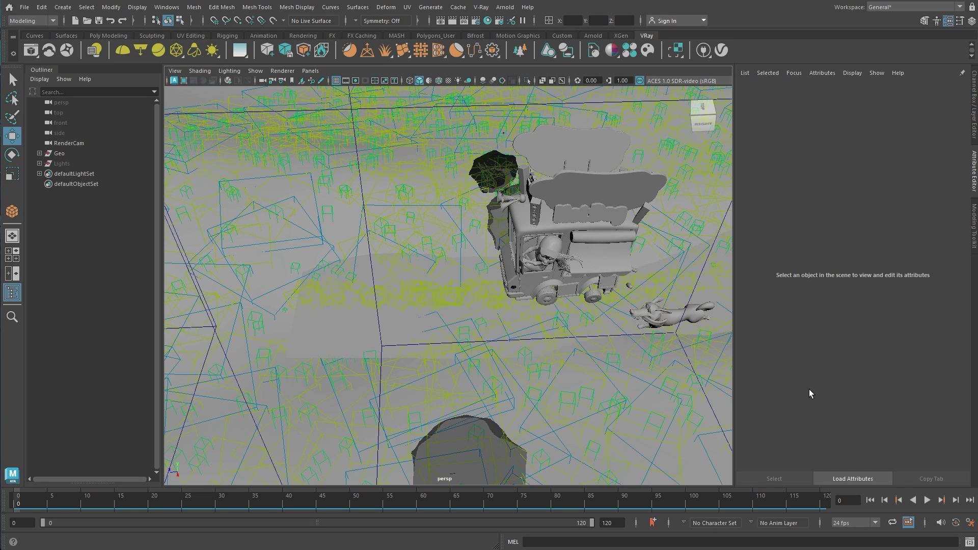
Step: Add a VRaySun with a VRaySky and select VRayGeoSun1Transform
click(213, 51)
click(240, 51)
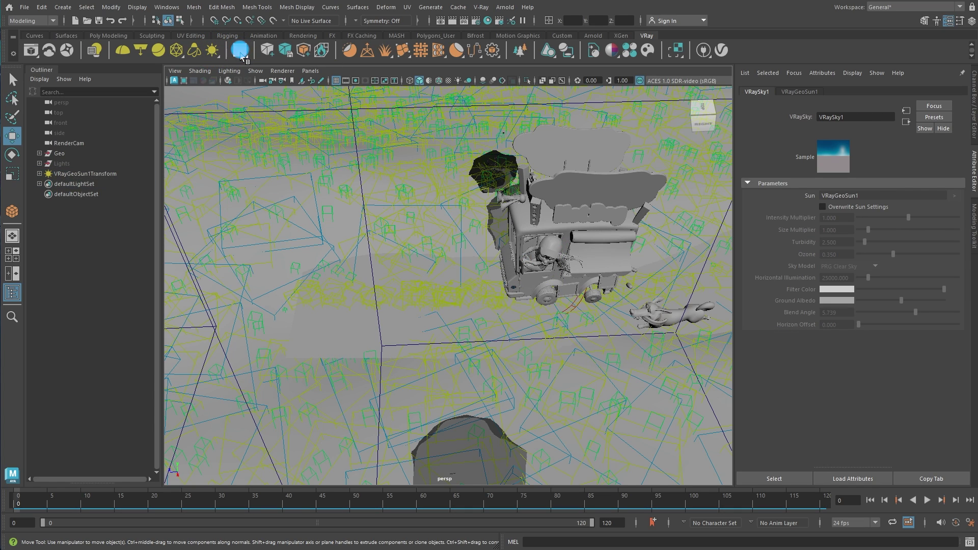
click(117, 173)
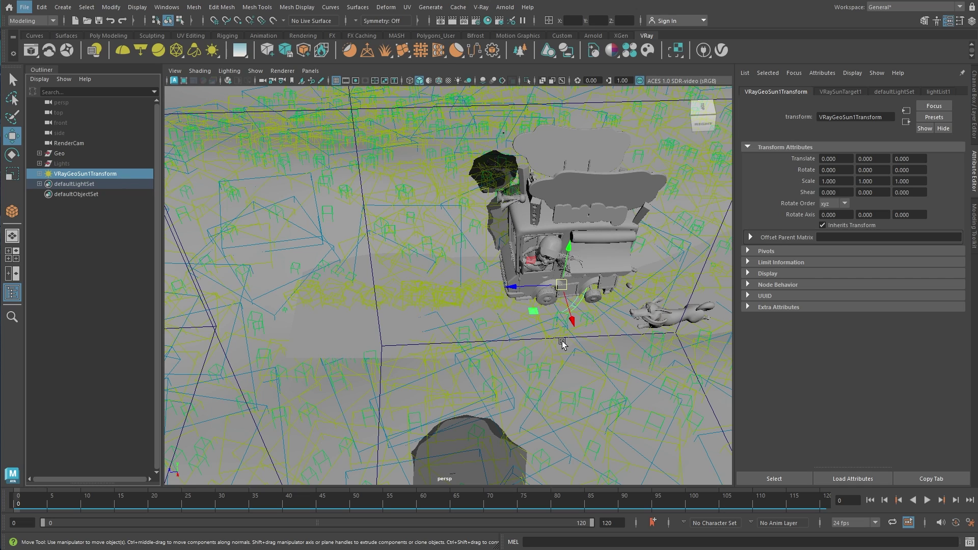
Step: Start an IPR render and move the sun to set the daylight direction
click(30, 50)
click(455, 197)
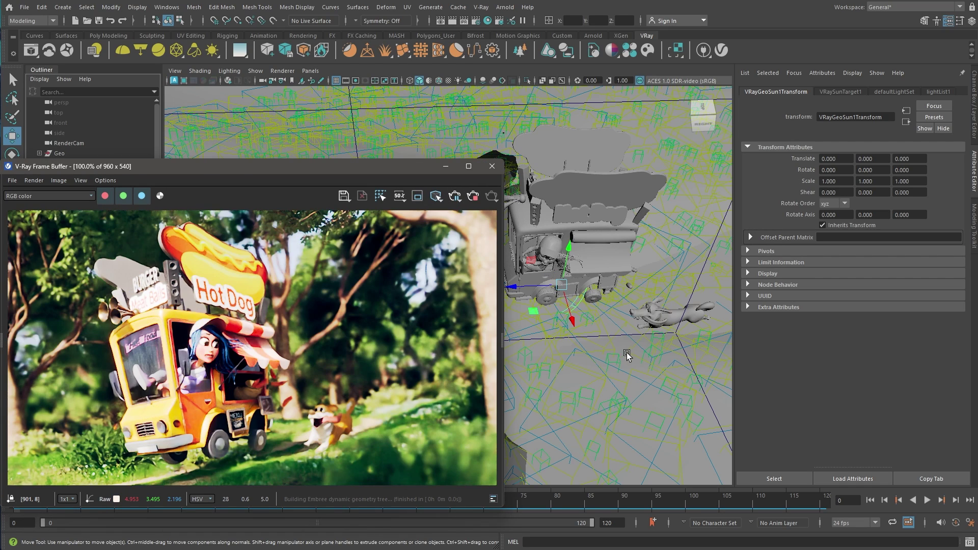
mouse_move(552, 278)
alt+mouse_down()
mouse_move(570, 348)
mouse_move(704, 290)
mouse_move(477, 148)
mouse_move(557, 246)
alt+mouse_up()
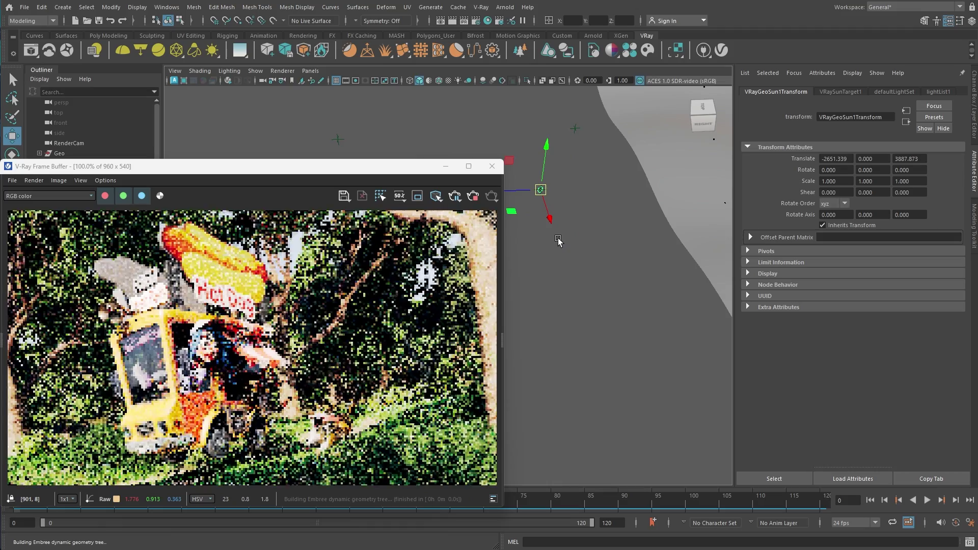
mouse_move(559, 247)
mouse_down()
mouse_move(609, 361)
mouse_move(581, 297)
mouse_move(559, 332)
mouse_move(556, 318)
mouse_up()
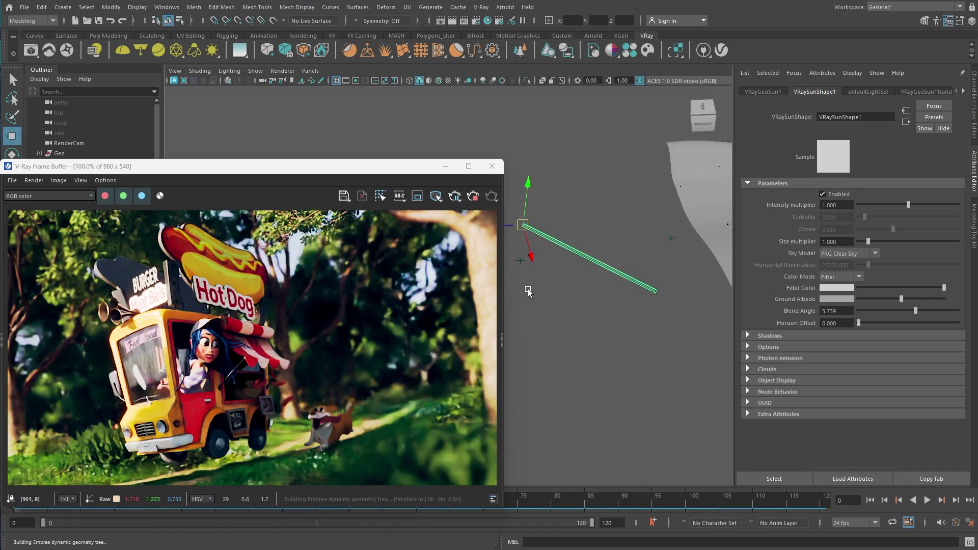
mouse_move(531, 292)
mouse_down()
mouse_move(525, 303)
mouse_move(560, 311)
mouse_up()
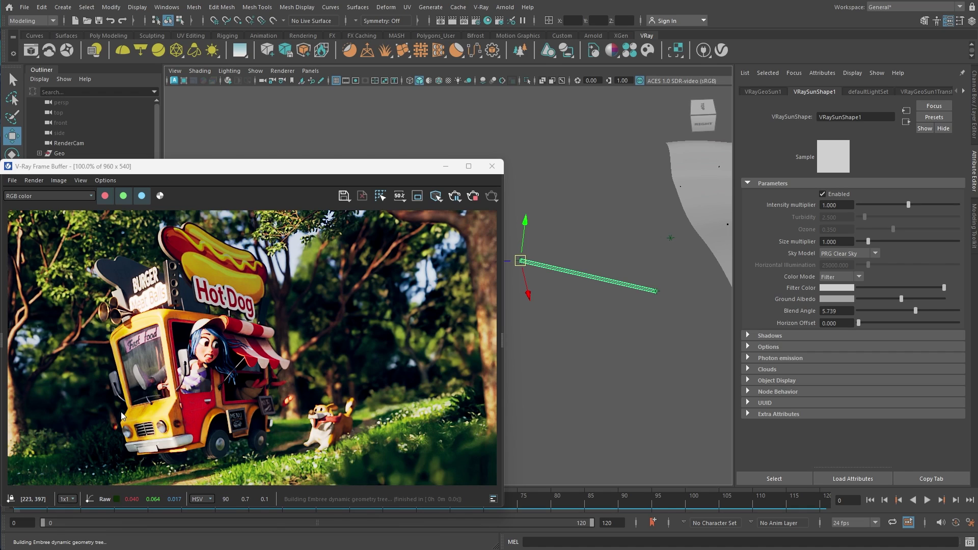
Step: Set the VRaySunShape1 Size multiplier to 0.2
double_click(830, 241)
text(0.2)
key(Return)
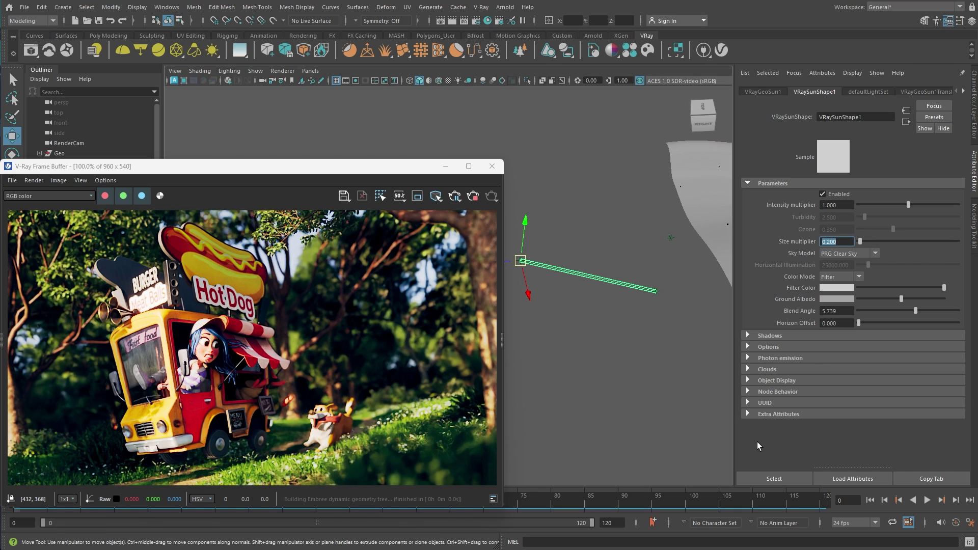
Step: Enable Use environment volume under Overrides > Volumetrics and assign a VRay Aerial Perspective
click(476, 21)
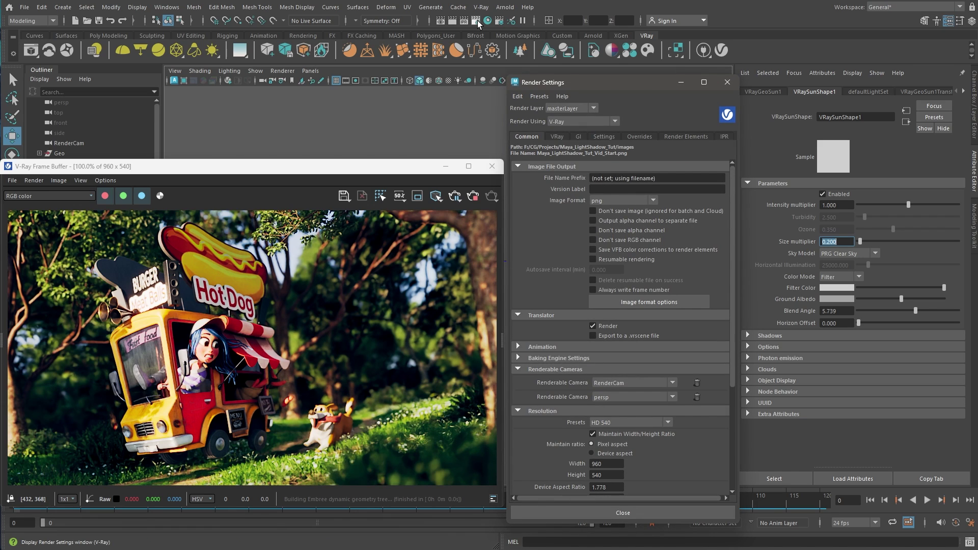
click(637, 137)
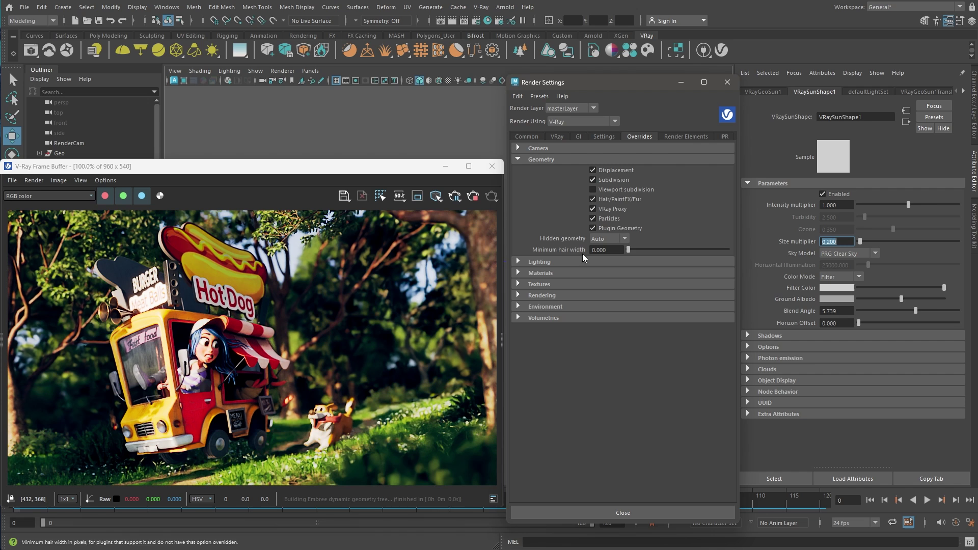
click(566, 318)
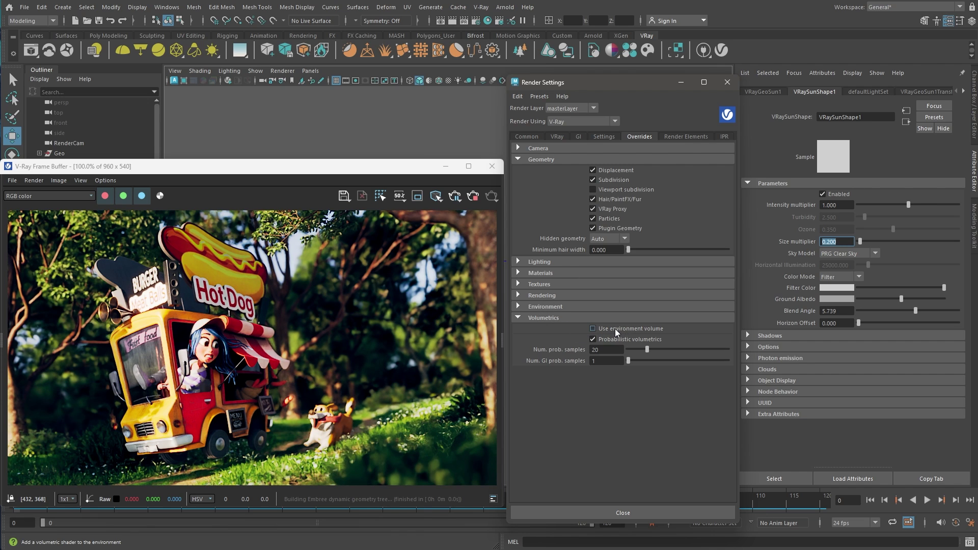
click(593, 328)
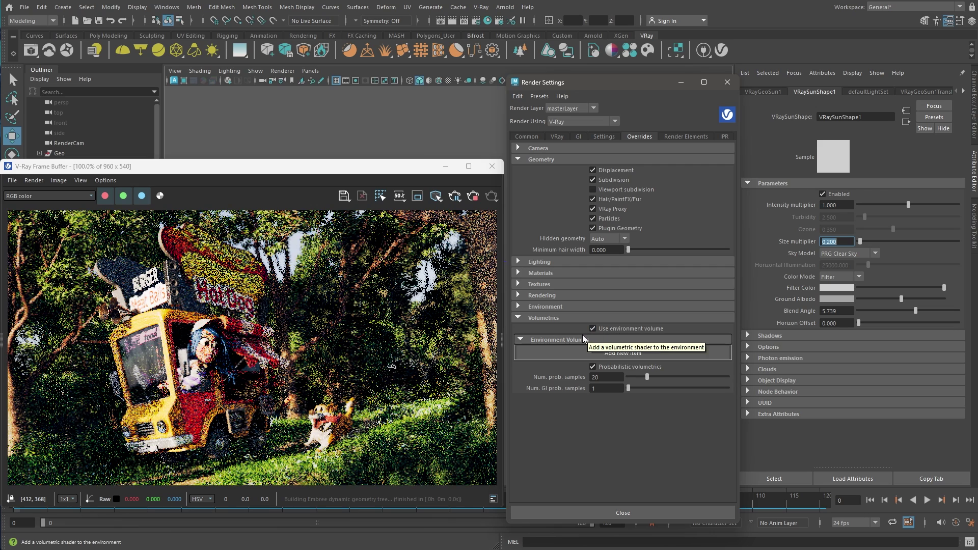
click(643, 353)
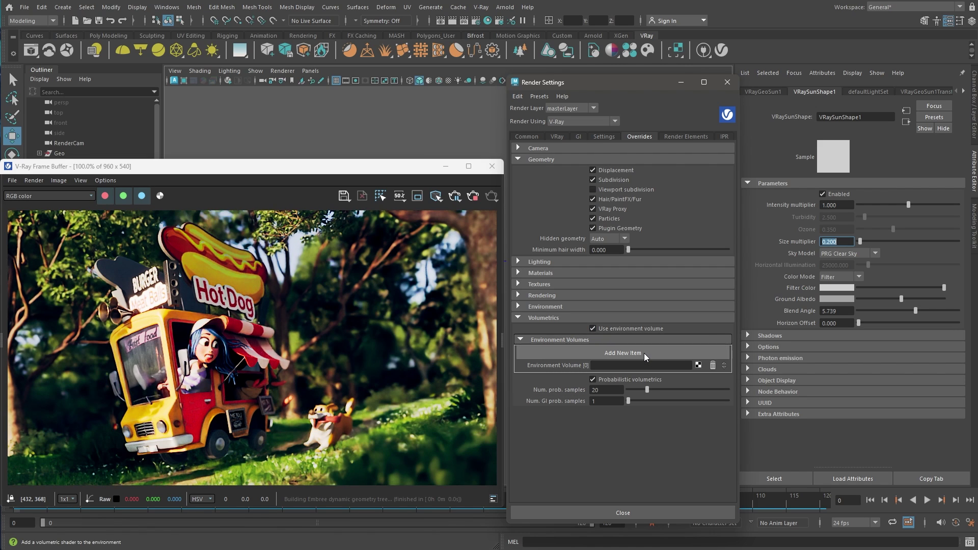
click(698, 365)
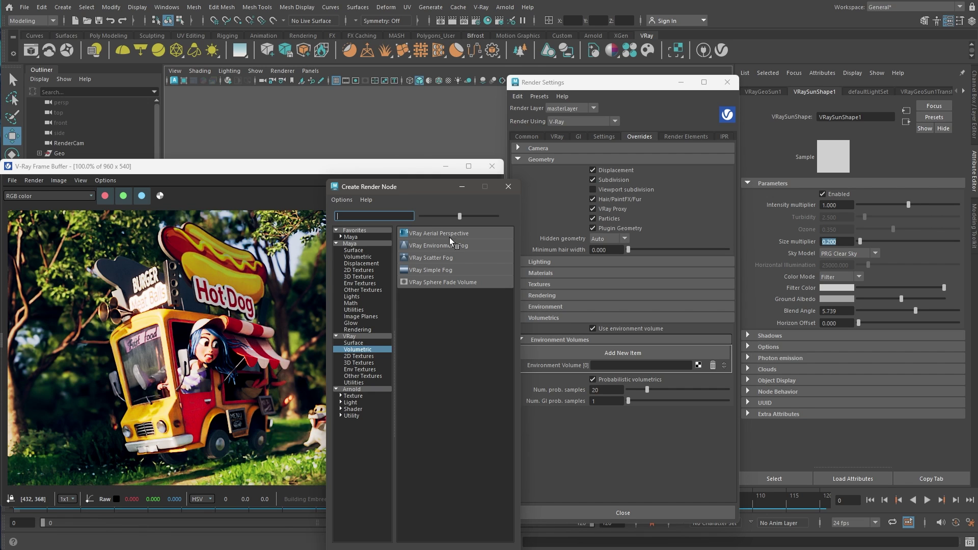
click(473, 233)
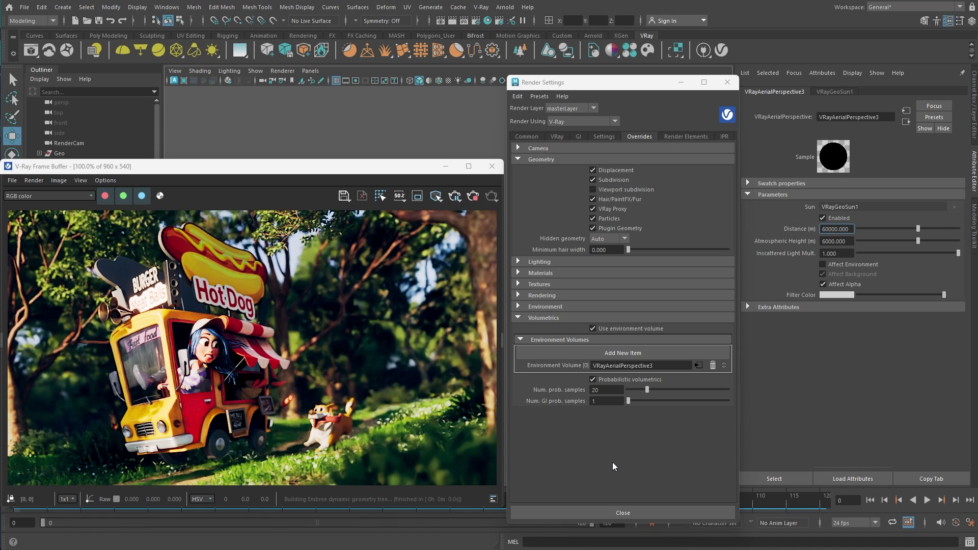
Step: Check Affect Environment, set Atmospheric Height 50 and Distance 1000, and tint the filter cyan
click(840, 264)
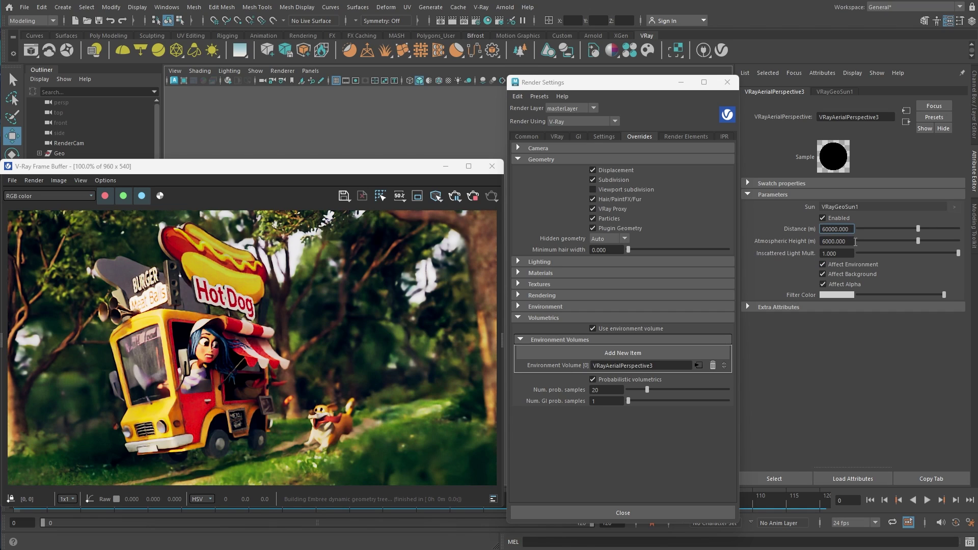
drag(853, 242, 820, 242)
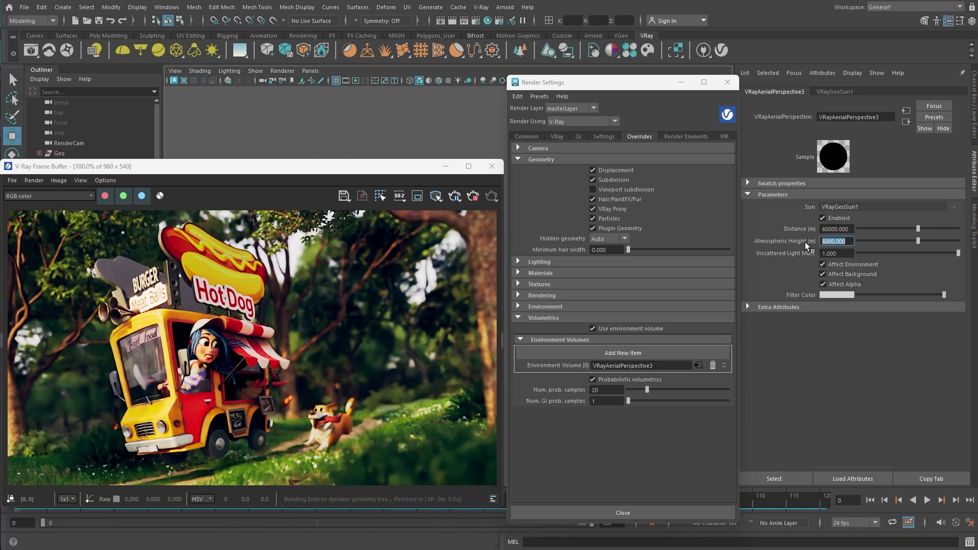
text(50)
key(Return)
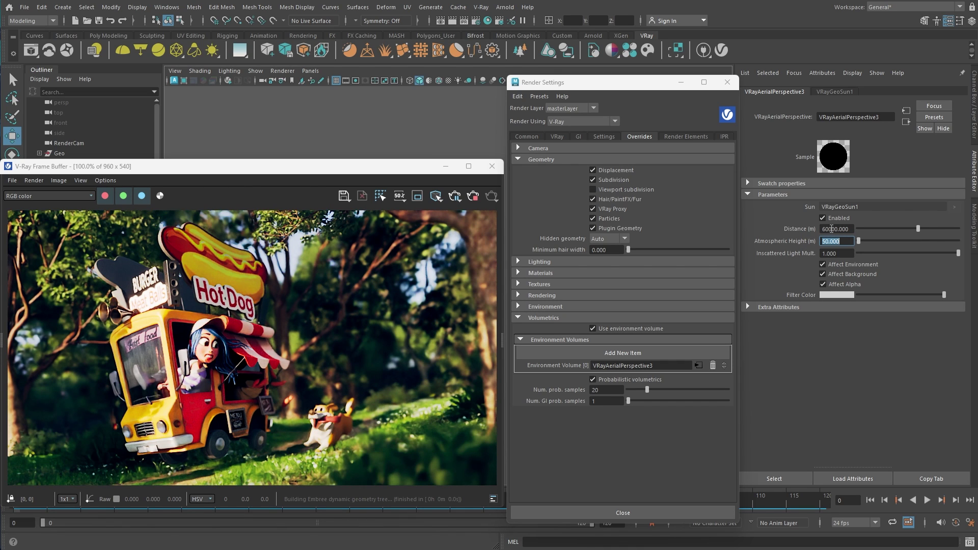
double_click(832, 229)
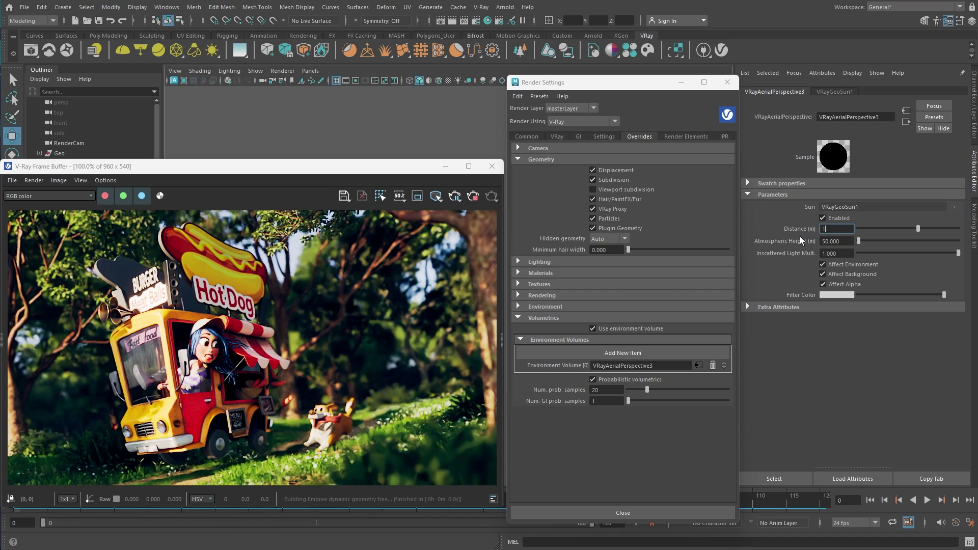
text(1000)
key(Return)
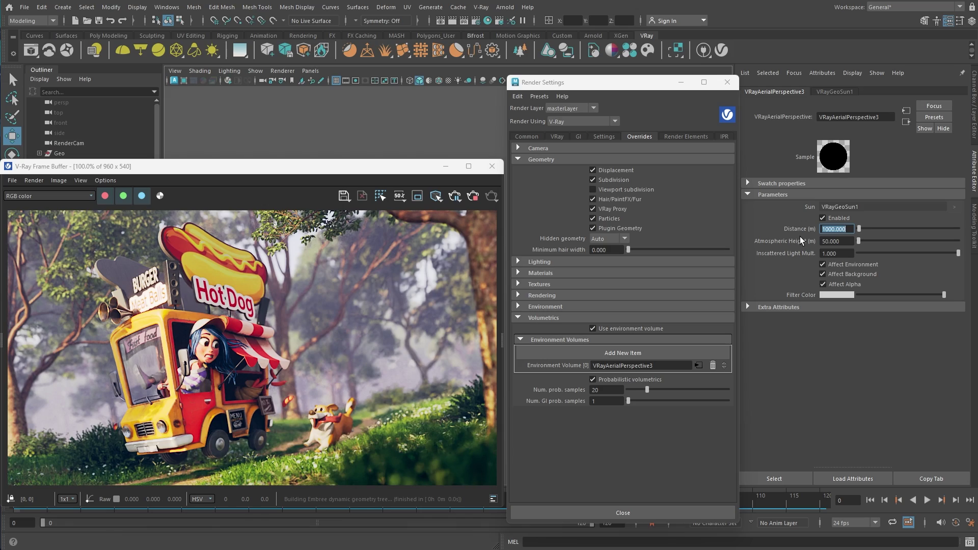
click(832, 295)
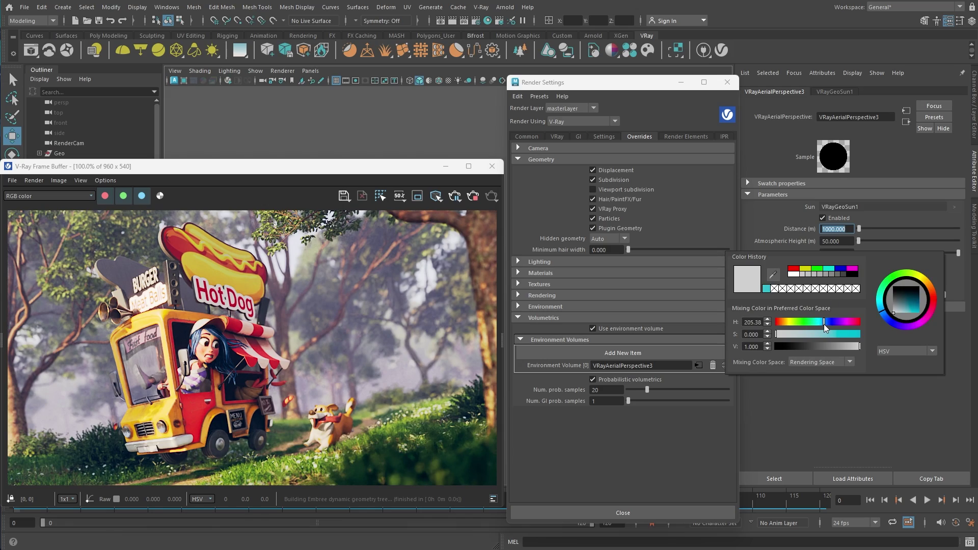
drag(778, 335, 801, 334)
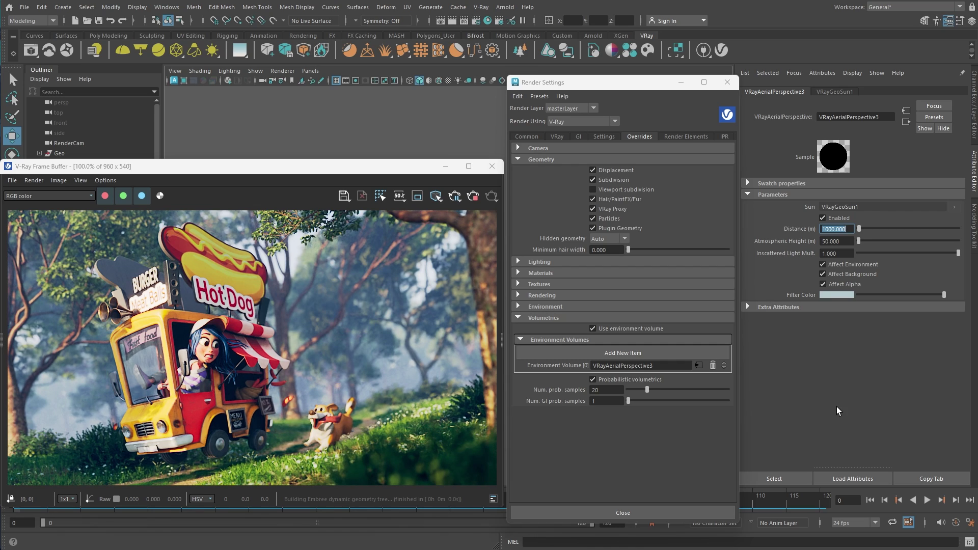
Step: Minimize Render Settings and drag the V-Ray sun below the horizon for night
click(680, 83)
click(533, 263)
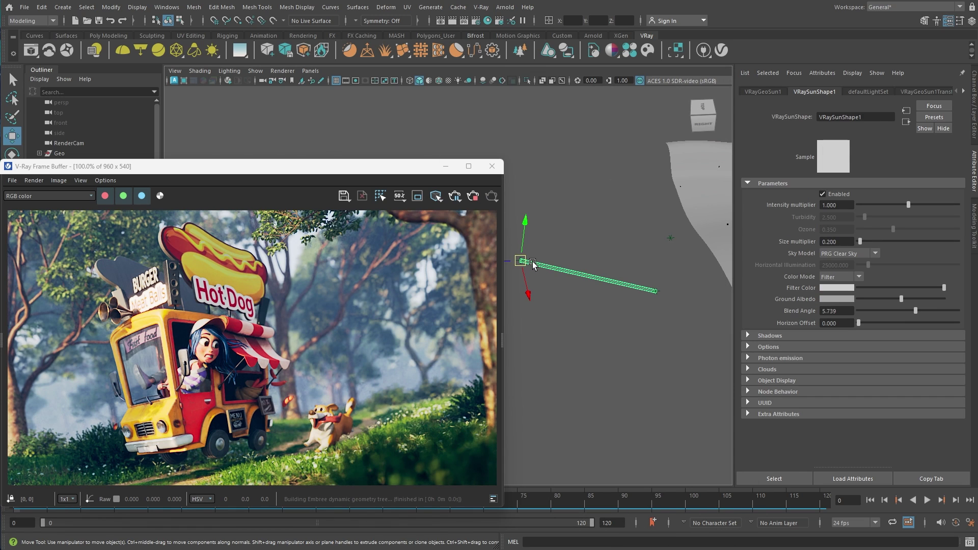
mouse_move(577, 284)
middle_down()
mouse_move(730, 239)
mouse_move(673, 239)
mouse_move(619, 283)
middle_up()
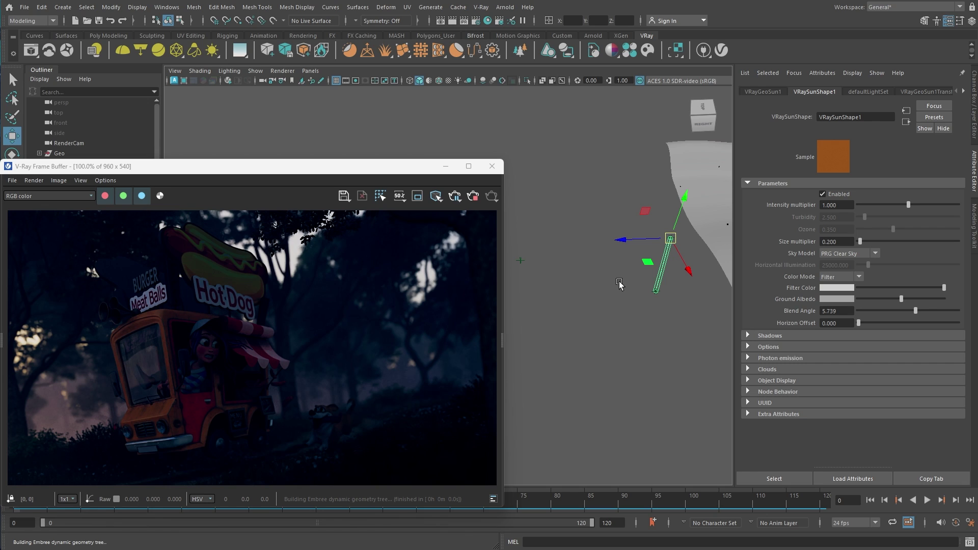
Step: Create a VRayLightRect and move it into place beside the van
click(141, 51)
key(f)
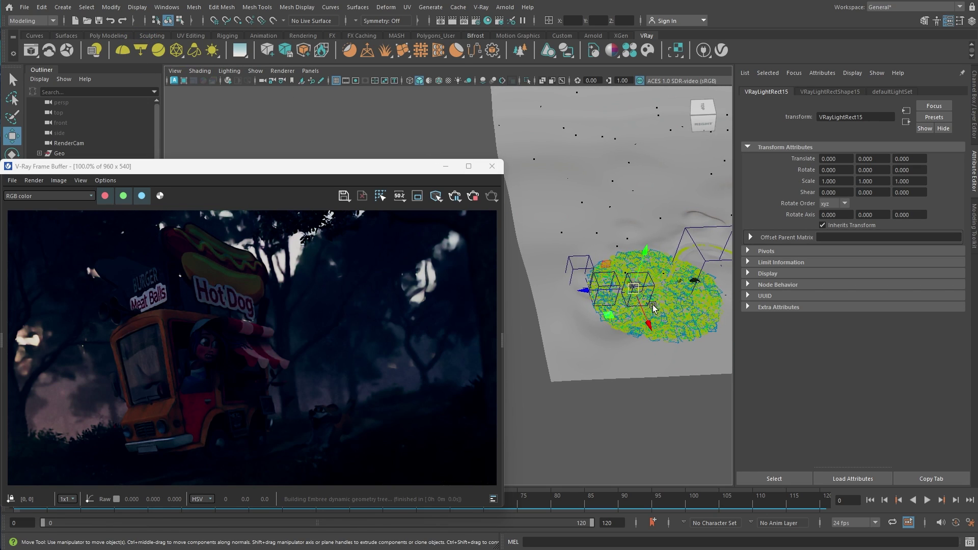
scroll(653, 309, up, 3)
scroll(645, 313, up, 3)
scroll(637, 318, up, 3)
scroll(630, 322, up, 3)
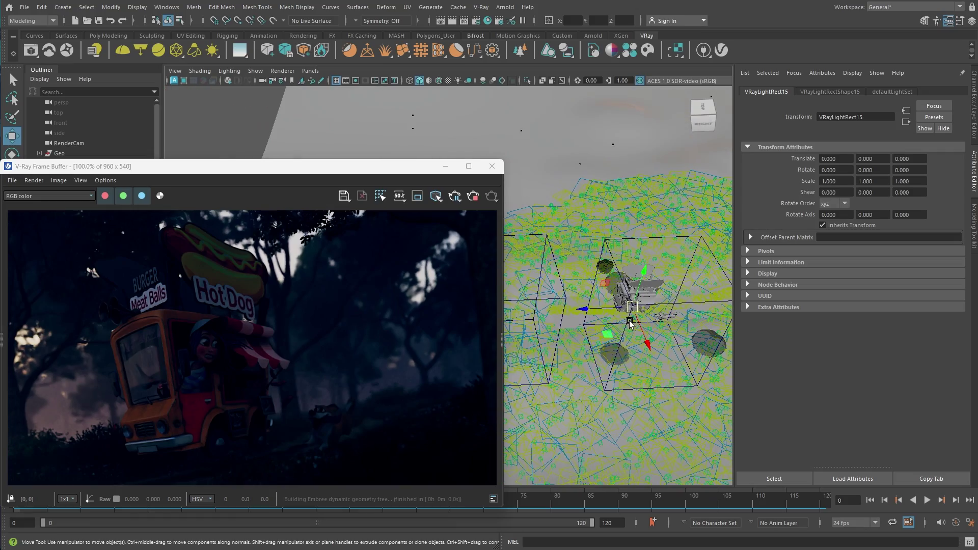
mouse_move(631, 322)
mouse_down()
mouse_move(683, 322)
mouse_move(689, 350)
mouse_up()
Step: Scale the rectangle light uniformly to about 113 and rotate it 180° to face the camera
key(r)
alt+middle_drag(692, 348, 662, 363)
key(w)
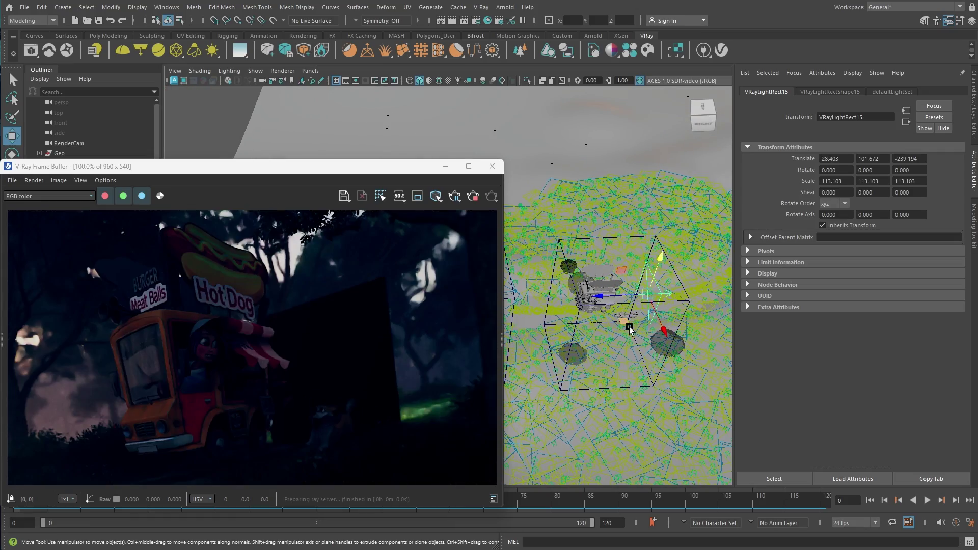
key(e)
mouse_move(629, 329)
mouse_down()
mouse_move(675, 266)
mouse_move(627, 324)
mouse_move(632, 390)
mouse_up()
key(w)
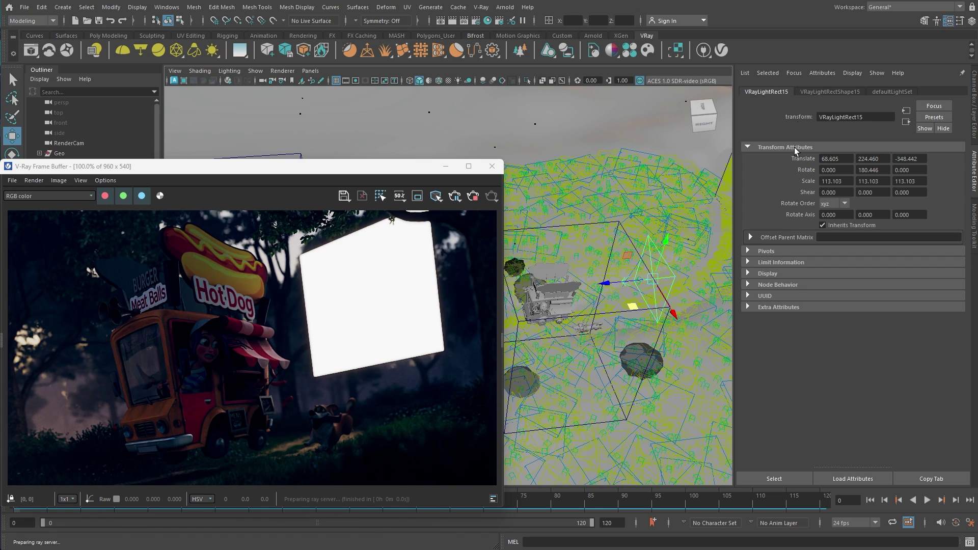
click(815, 93)
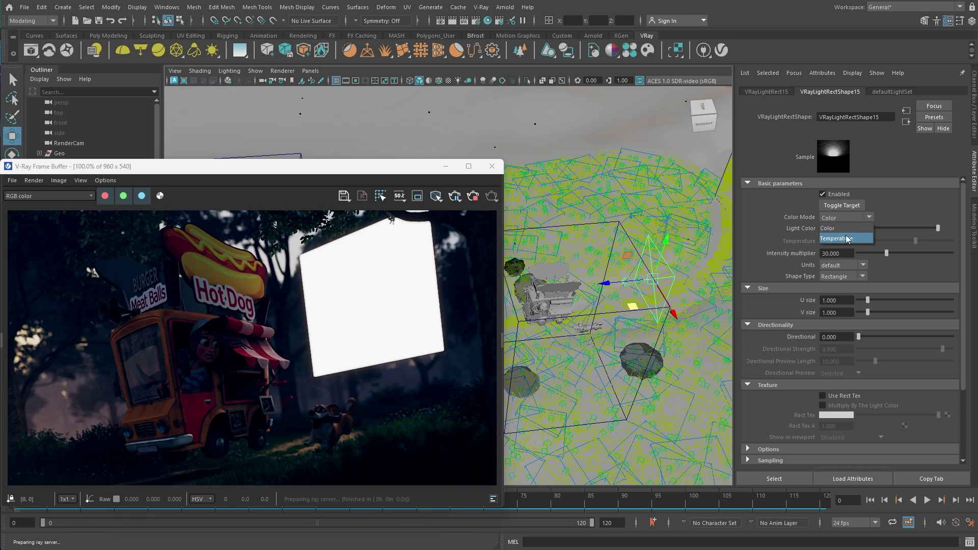
Step: Switch the rectangle light to Temperature color mode at 10000 K
click(847, 239)
drag(916, 241, 873, 242)
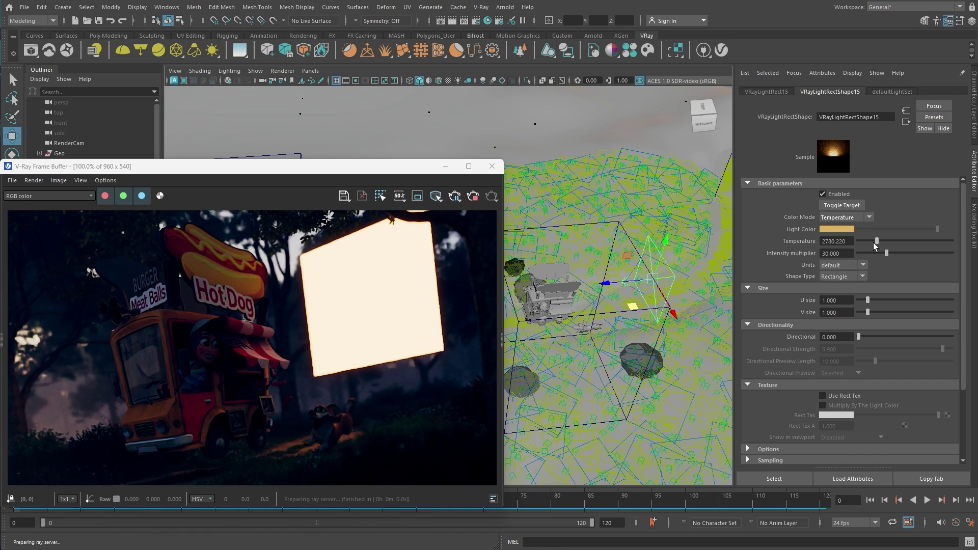
drag(878, 242, 937, 240)
Step: Set the light's Intensity multiplier to 150 and make it Invisible
click(835, 253)
text(150)
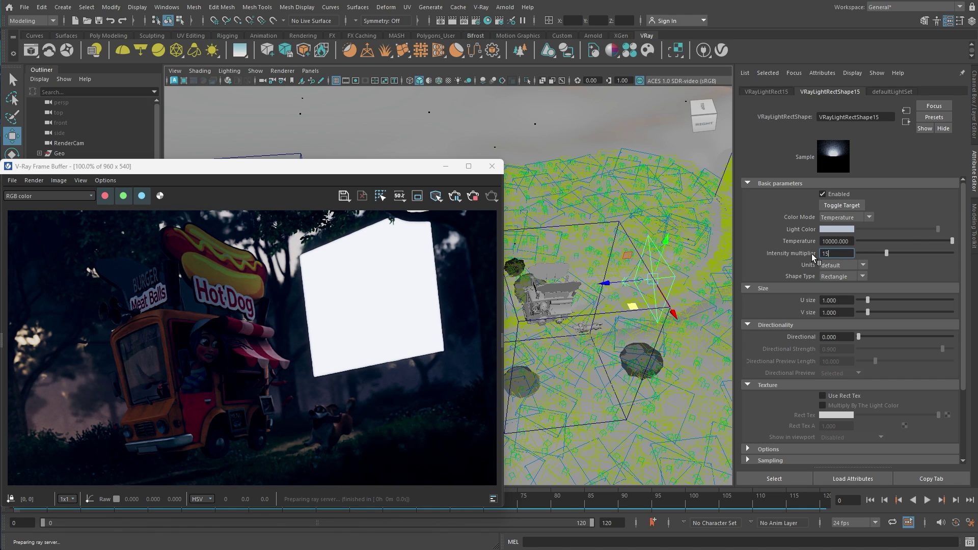
key(Return)
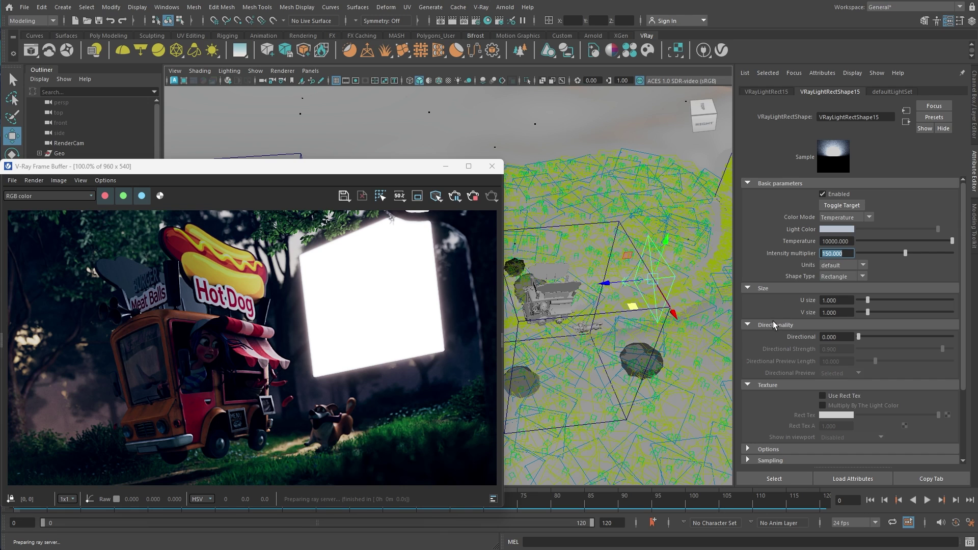
scroll(772, 323, down, 3)
click(769, 358)
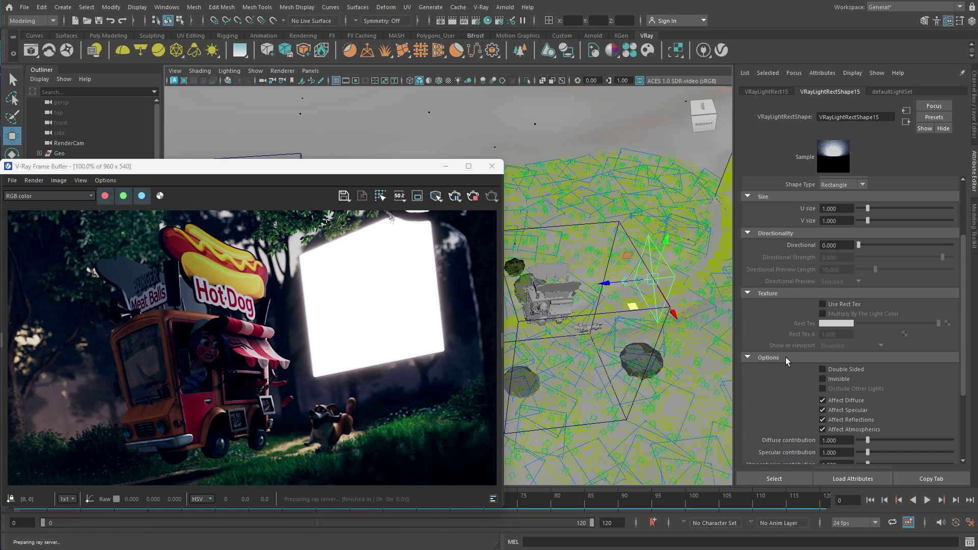
click(822, 379)
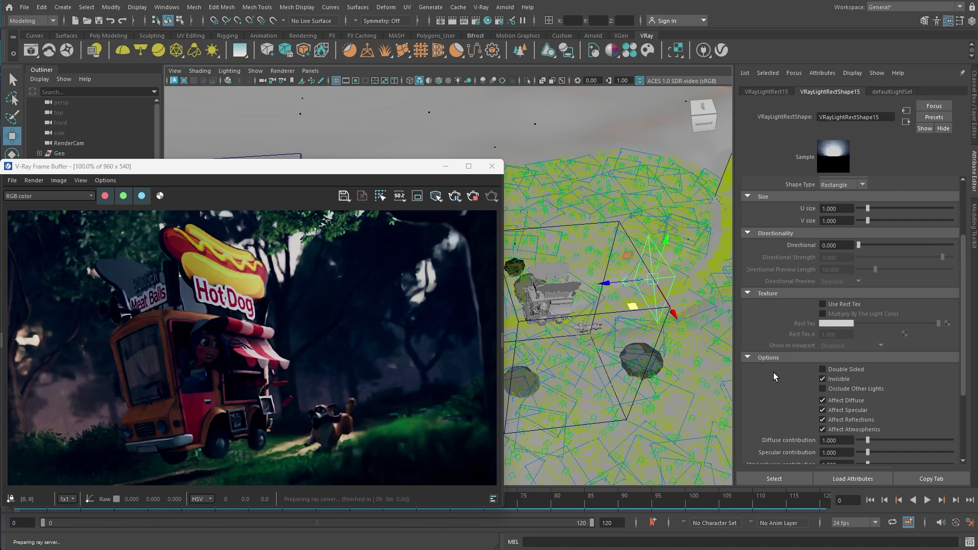
Step: Duplicate the rectangle light, then move and rotate the copy to a new spot
key(r)
mouse_move(604, 343)
alt+mouse_down()
mouse_move(661, 331)
mouse_move(545, 285)
mouse_move(665, 308)
mouse_move(672, 252)
alt+mouse_up()
key(ctrl+d)
key(w)
key(e)
key(w)
Step: Set the copied light's Intensity multiplier to 75
scroll(779, 330, up, 2)
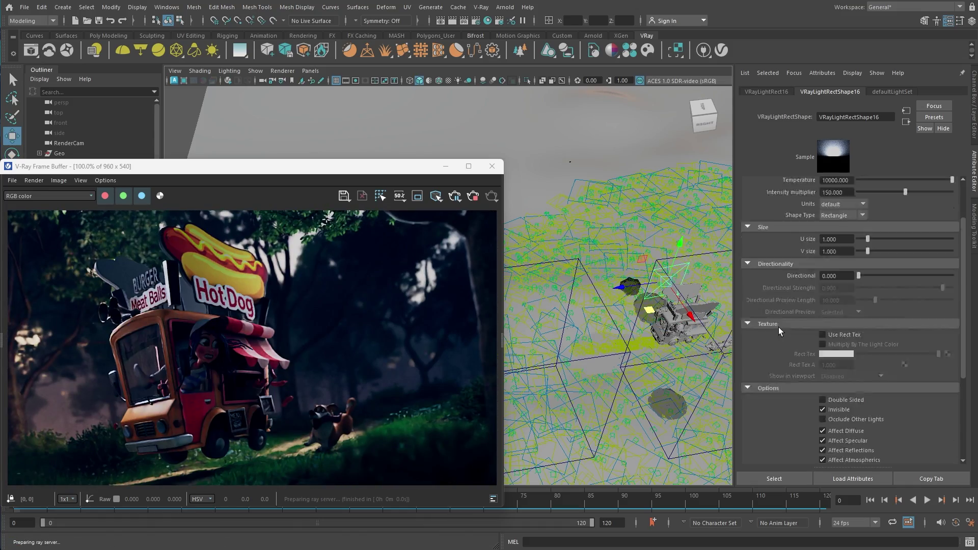
scroll(778, 328, up, 3)
double_click(822, 254)
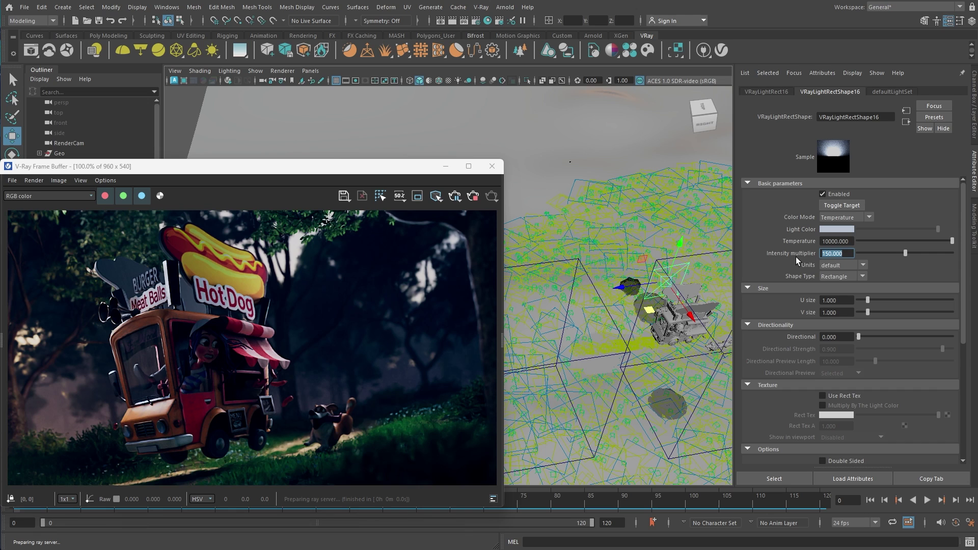
text(75)
key(Return)
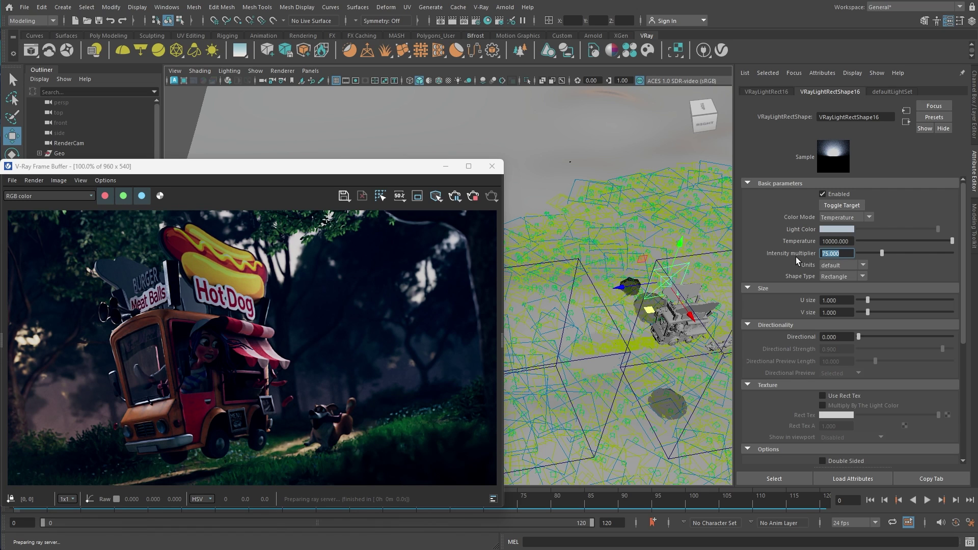
Step: Duplicate the light again, scale it down to about 24, and place it beside the van's window
key(ctrl+d)
alt+middle_drag(668, 362, 582, 346)
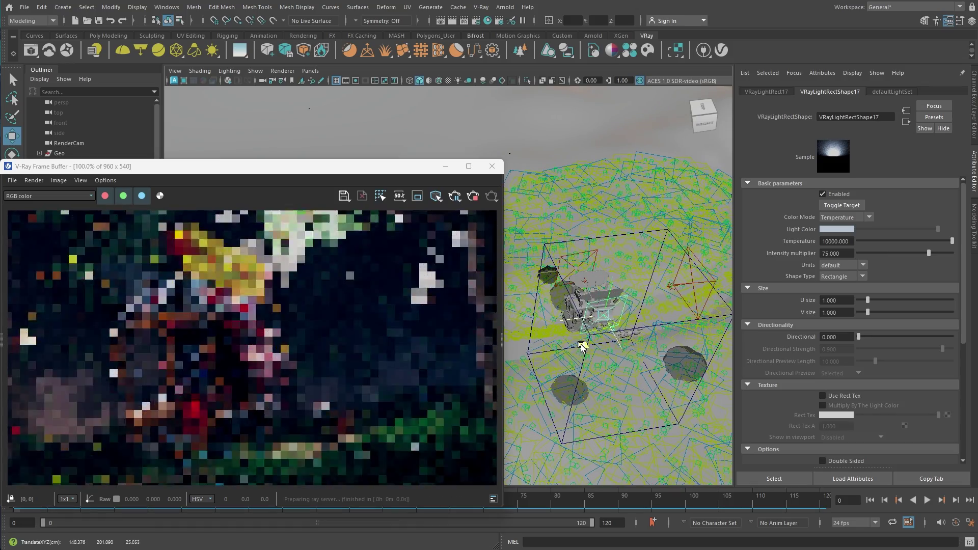
mouse_move(582, 347)
alt+right_down()
mouse_move(631, 341)
mouse_move(606, 367)
alt+right_up()
drag(637, 302, 588, 387)
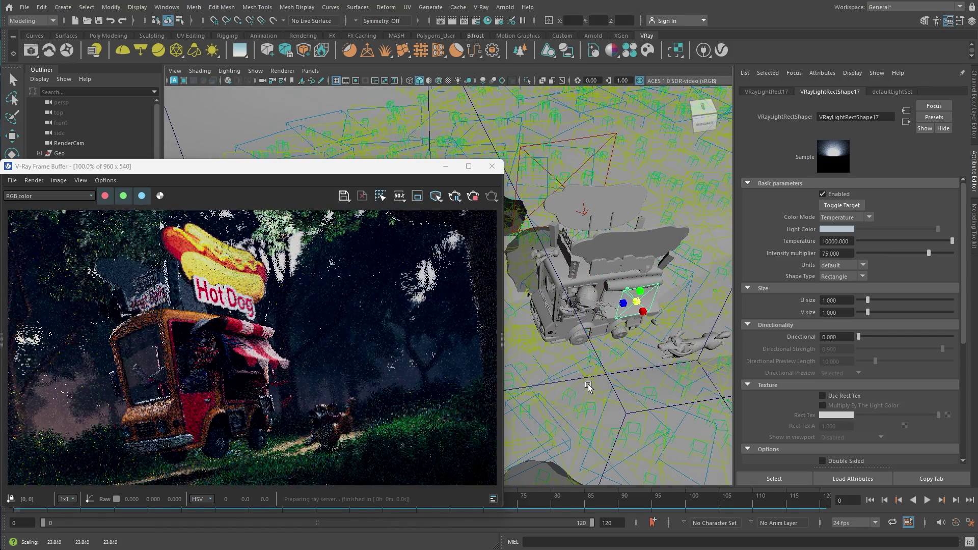
key(w)
mouse_move(652, 335)
mouse_down()
mouse_move(668, 395)
mouse_move(629, 340)
mouse_up()
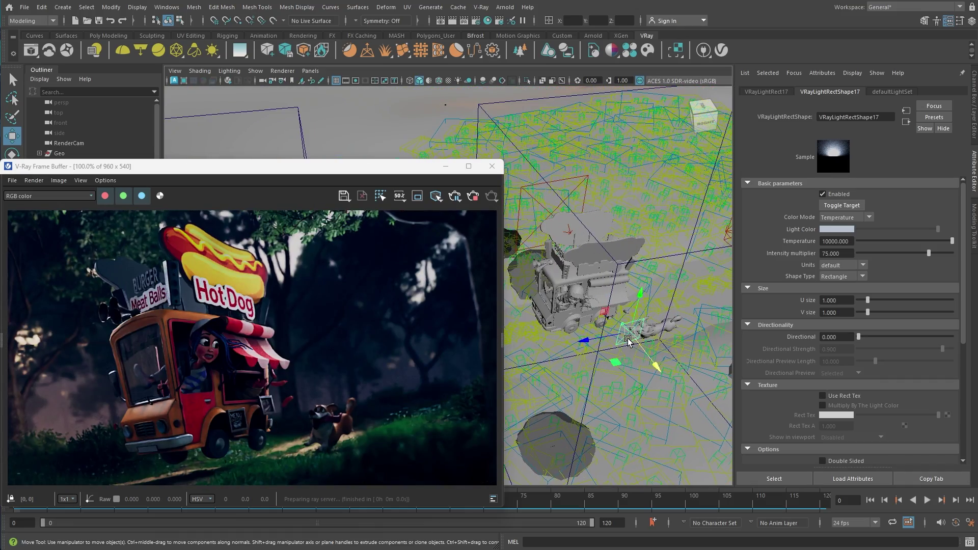
Step: Set the small light to 6500 K and Directional 0.802, lowering it along the van's side
drag(851, 242, 801, 243)
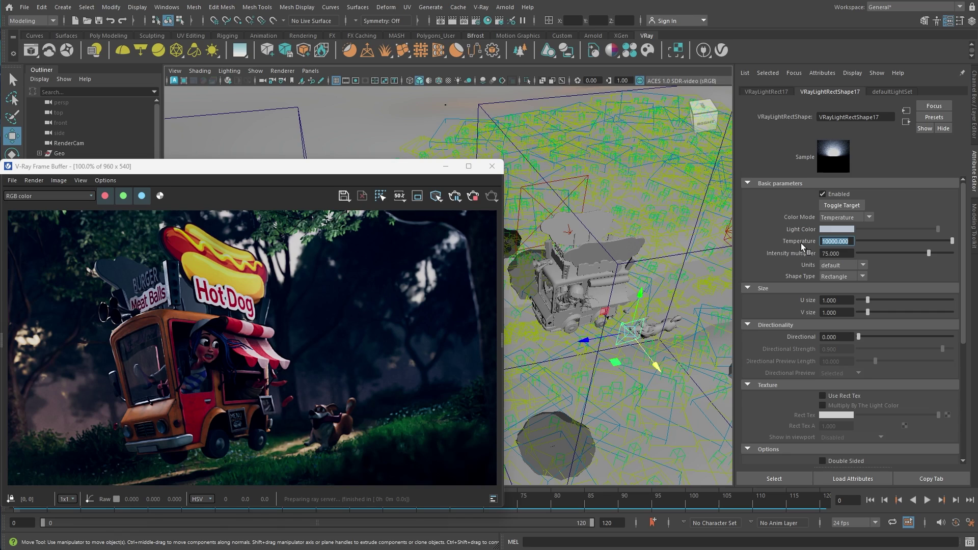
text(6500)
key(Return)
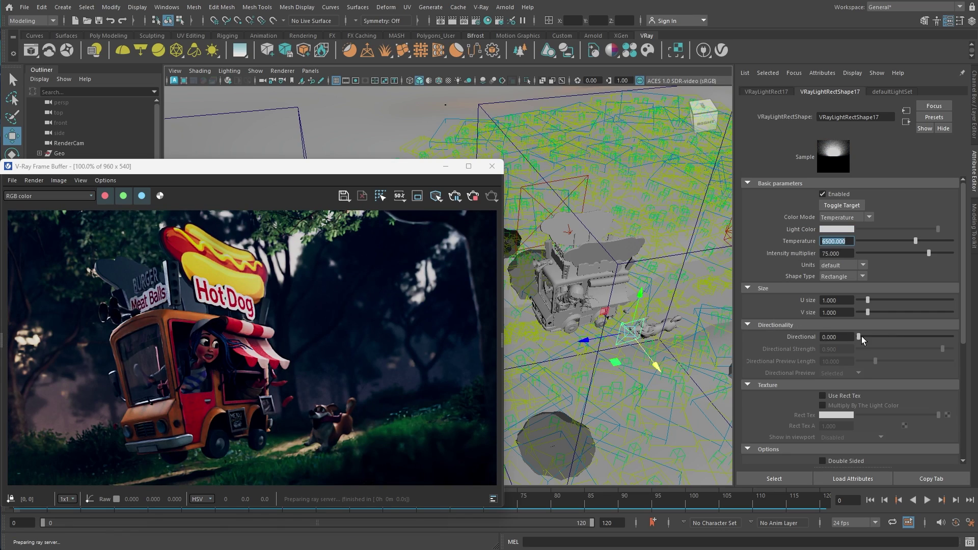
drag(859, 337, 930, 334)
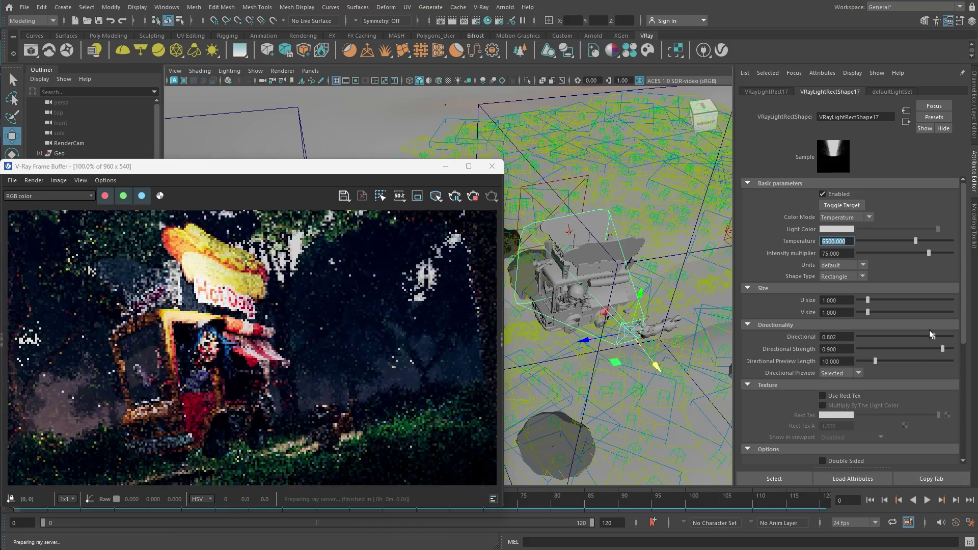
mouse_move(638, 298)
mouse_down()
mouse_move(636, 321)
mouse_move(584, 372)
mouse_move(602, 369)
mouse_up()
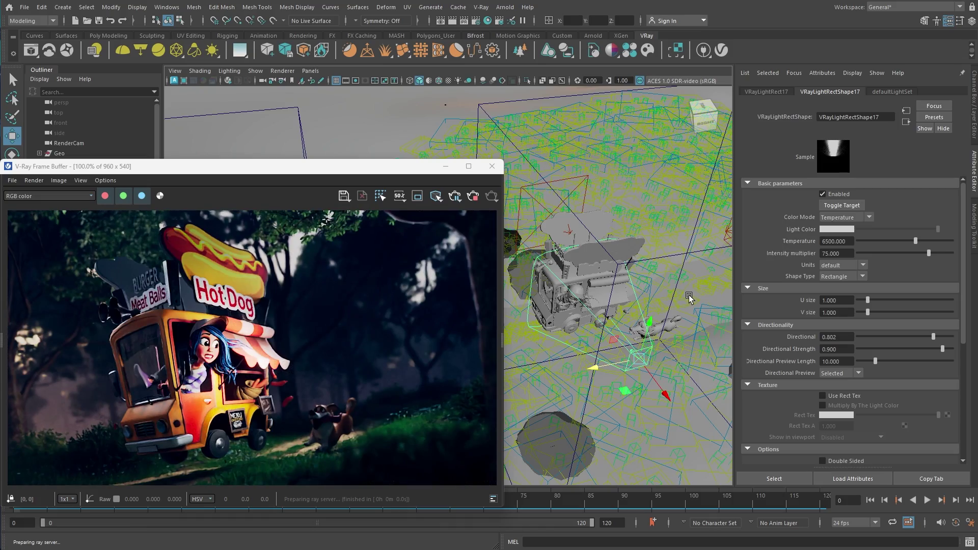
Step: Set the small light's Intensity multiplier to 7 and reposition it near the van
drag(848, 253, 790, 253)
text(7)
key(Return)
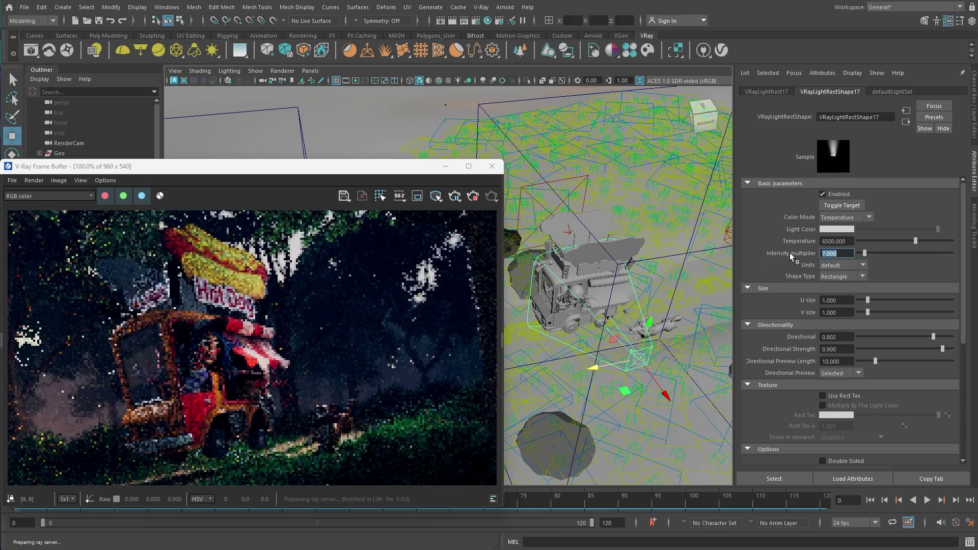
drag(622, 393, 646, 399)
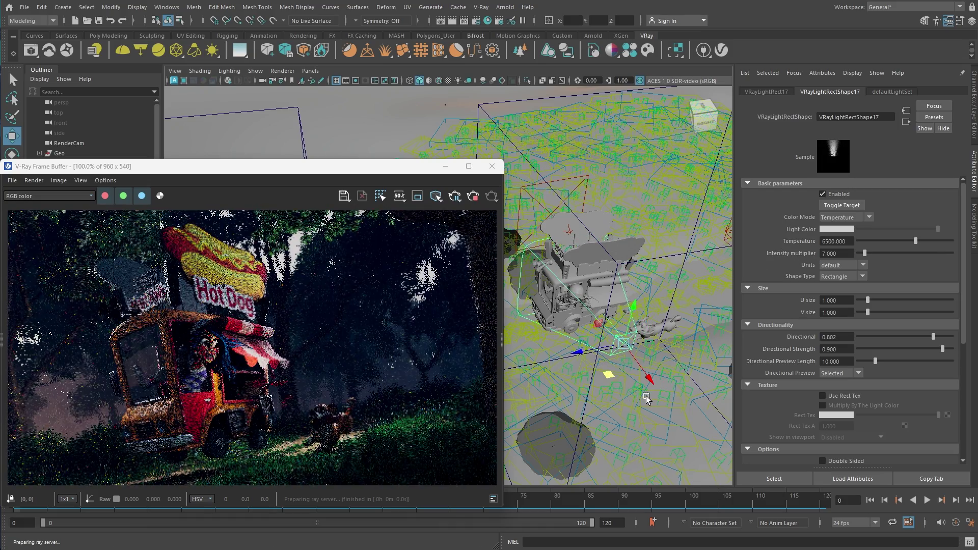
Step: Nudge the light up slightly, then raise Van_L_HL's multiplier to 4000 in the V-Ray Light Lister
drag(633, 305, 634, 303)
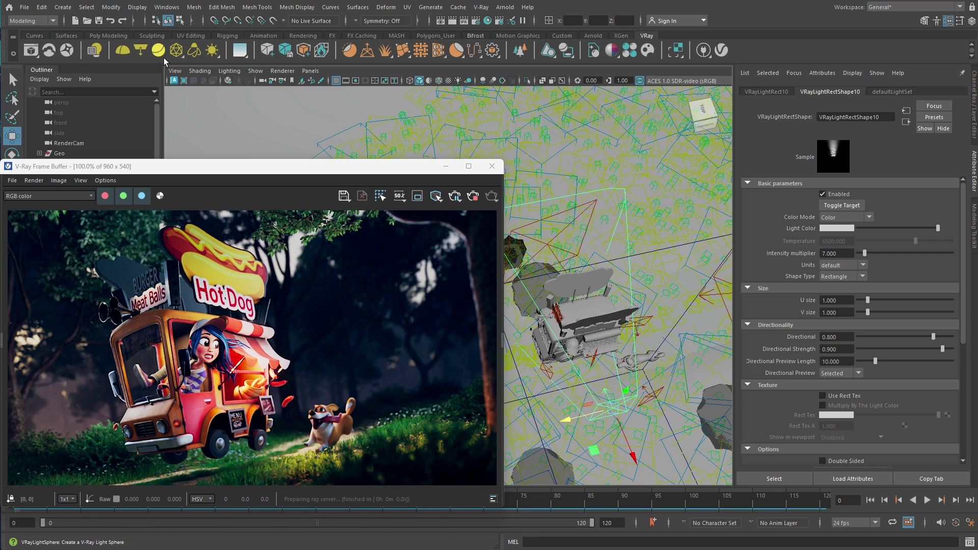
click(95, 51)
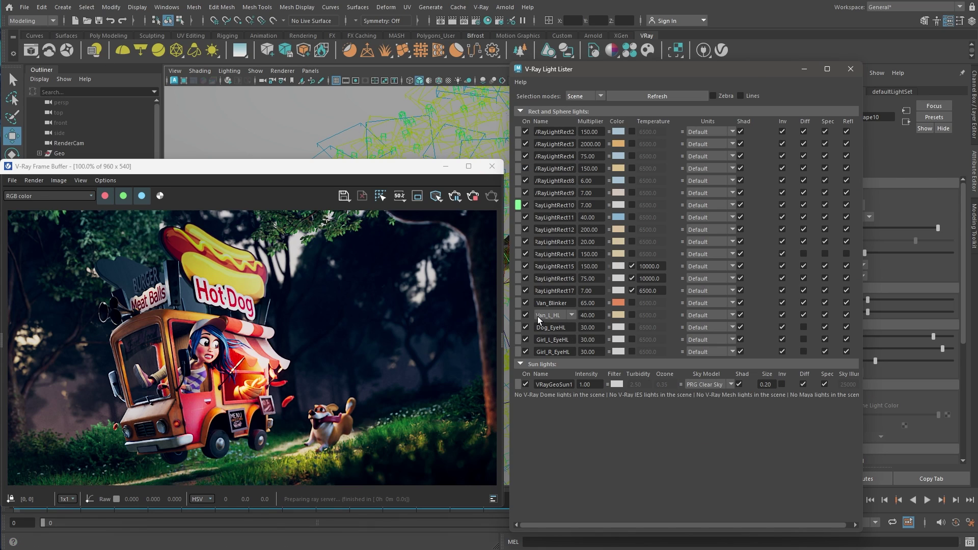
double_click(581, 314)
text(4000)
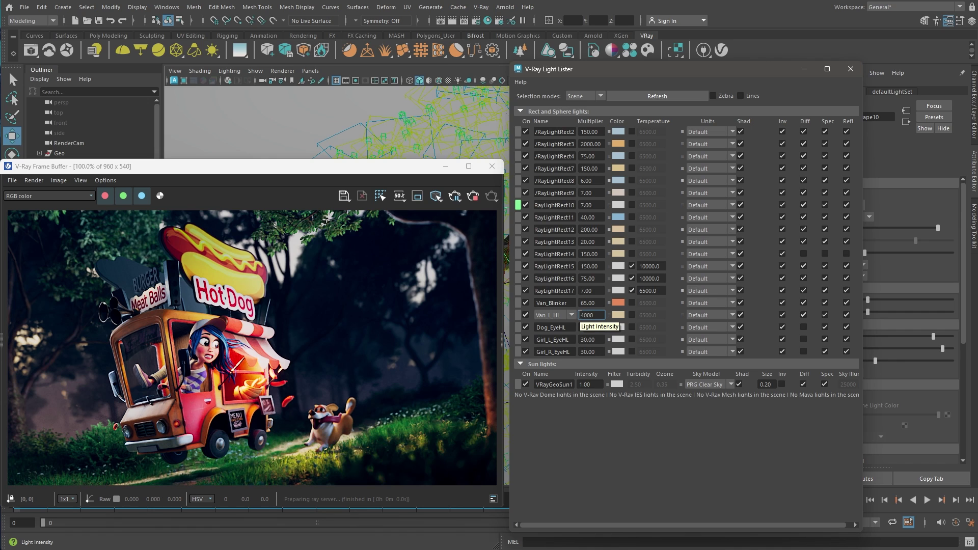
key(Return)
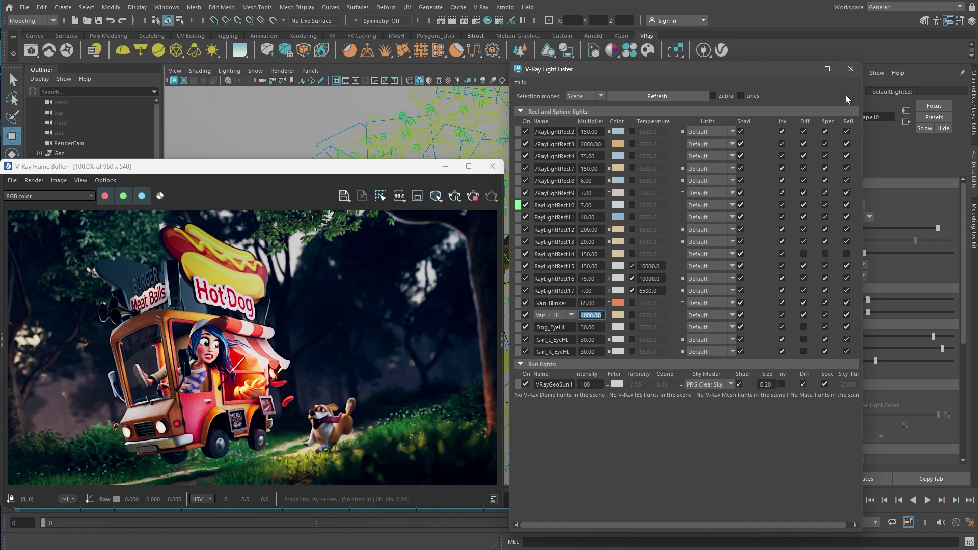
Step: Close the light list and select the van's burger sign to show its white material
click(851, 71)
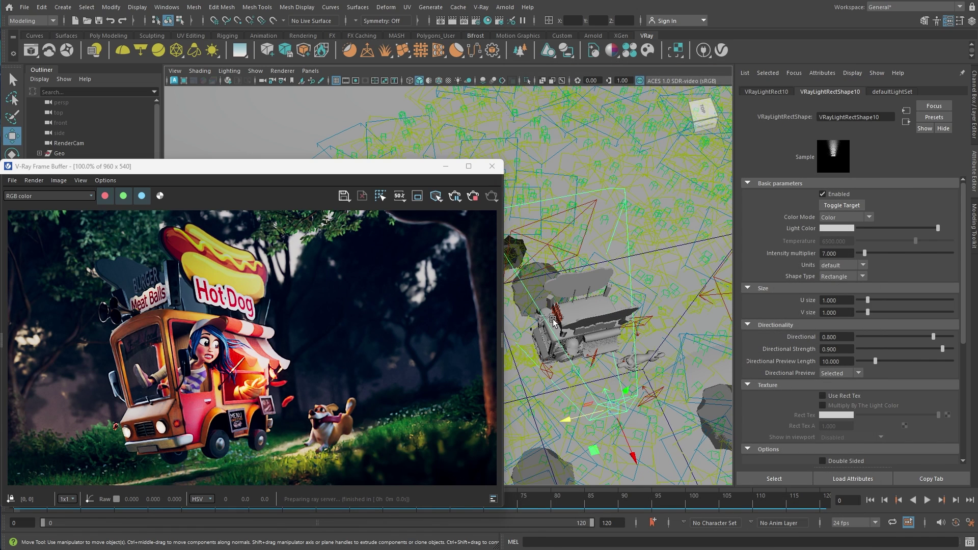
scroll(571, 316, up, 3)
scroll(597, 306, up, 3)
scroll(627, 295, up, 2)
scroll(660, 286, up, 3)
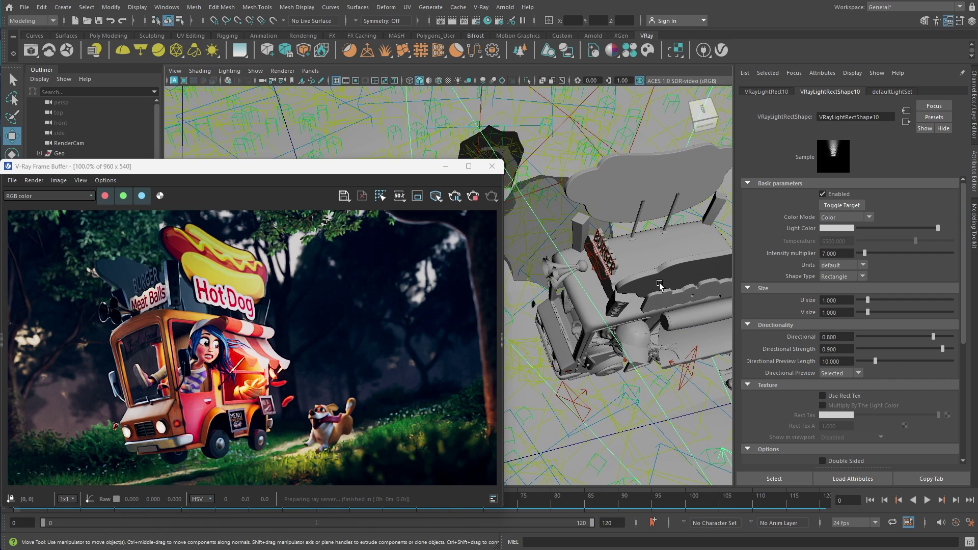
click(617, 266)
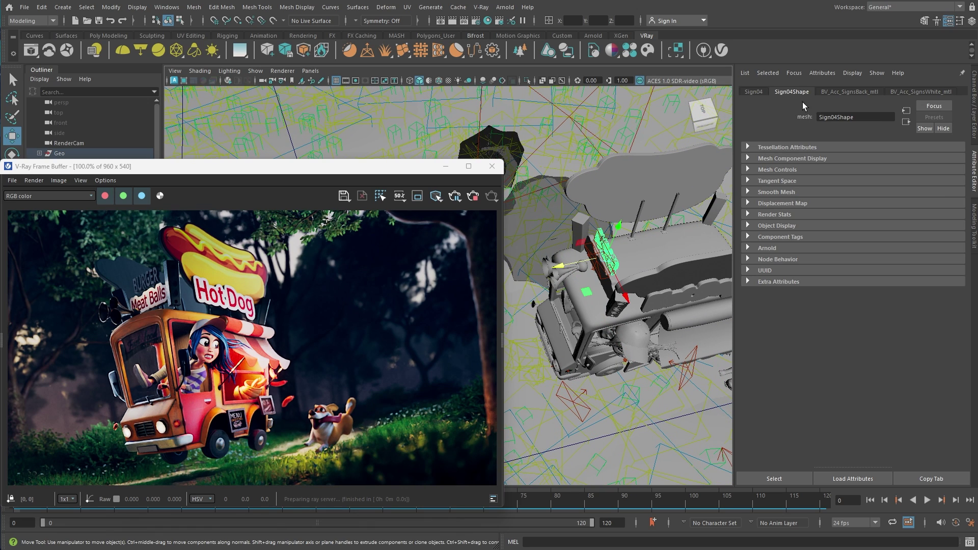
click(909, 91)
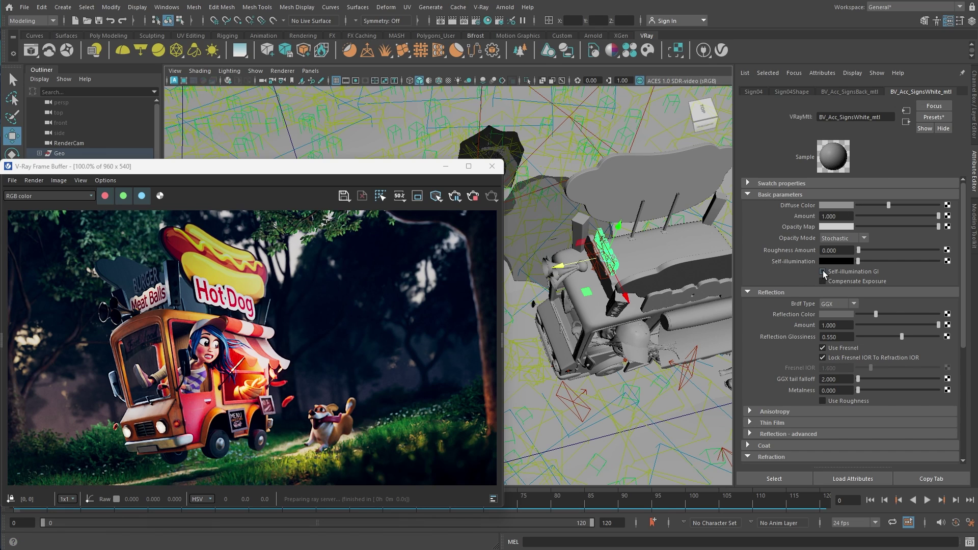
Step: Make the sign material fully self-illuminated, contributing to GI and compensating camera exposure
drag(859, 262, 948, 263)
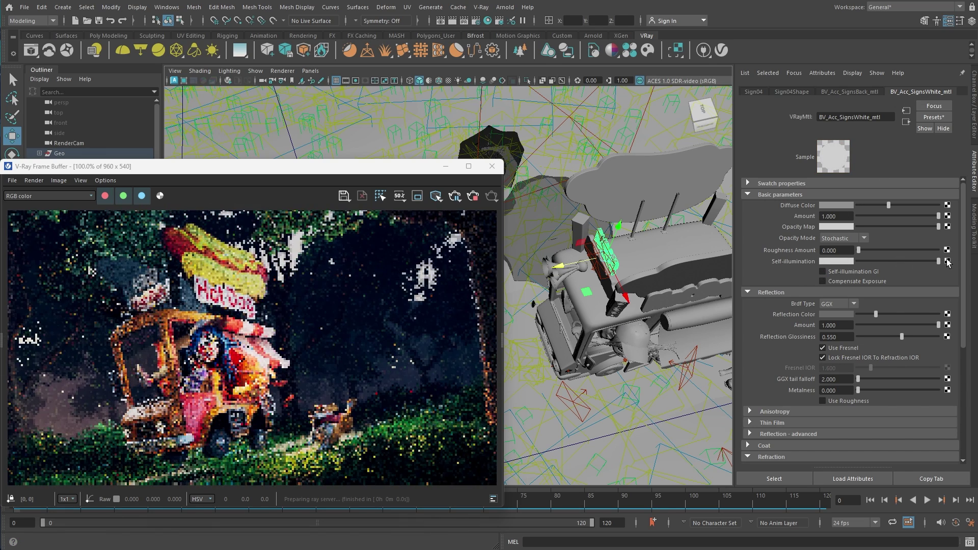
click(823, 271)
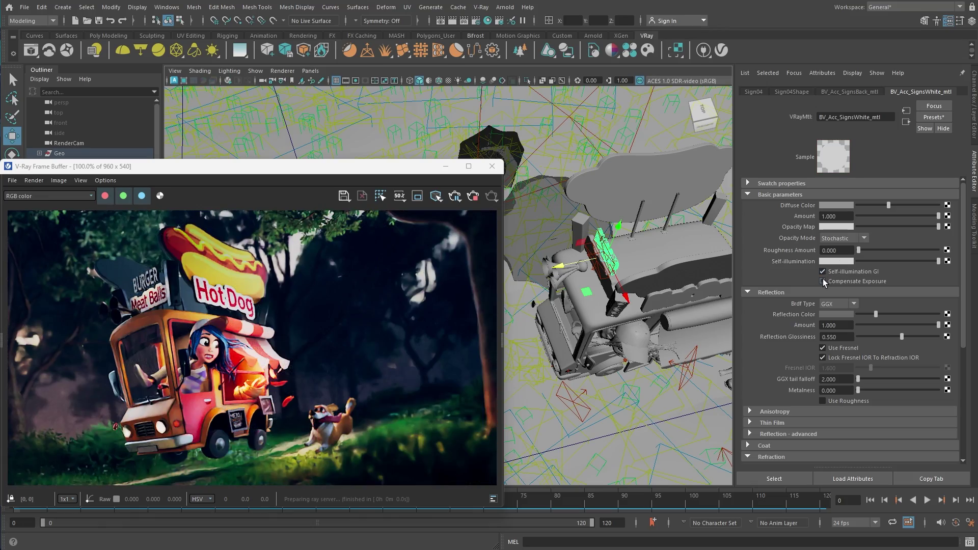
click(823, 282)
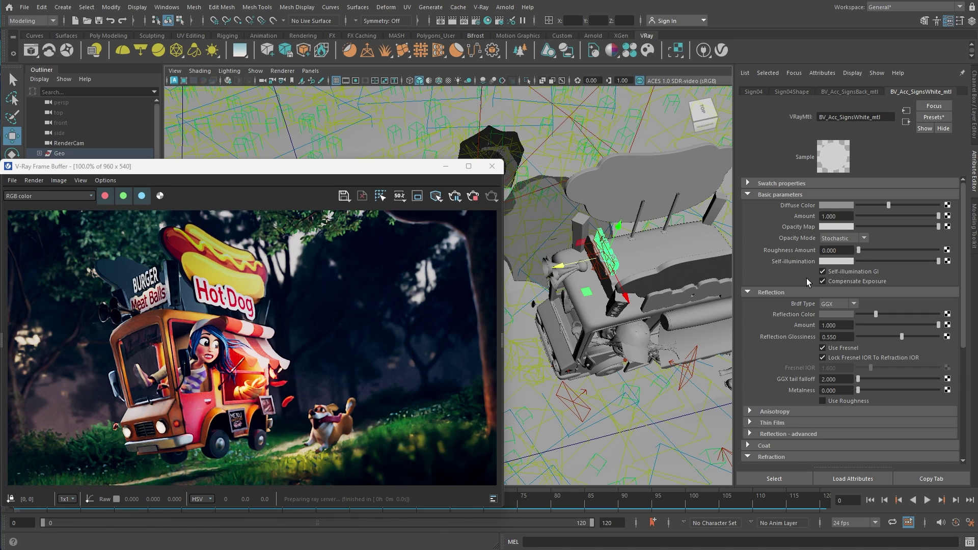
Step: Shift the glow colour's hue and set its brightness value to 2
click(836, 261)
drag(803, 288, 812, 299)
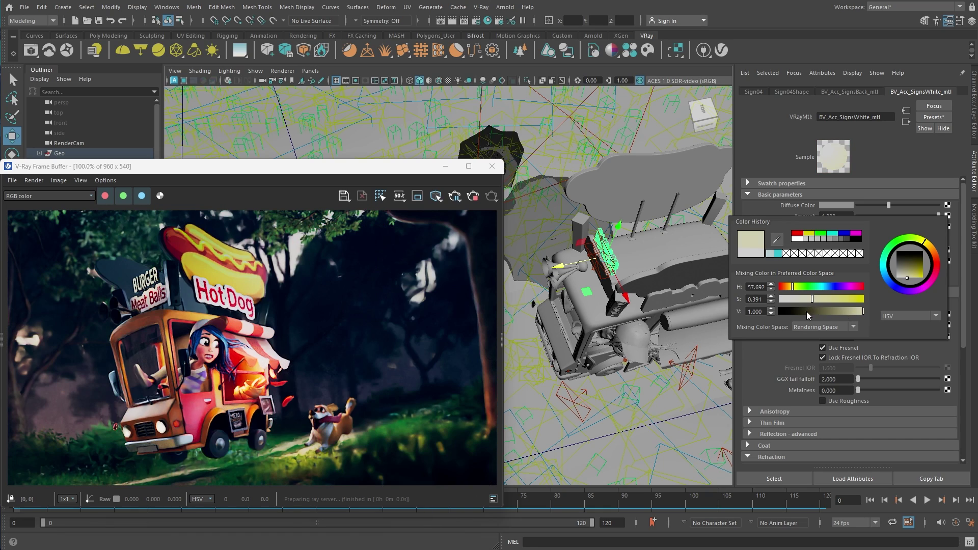
double_click(750, 311)
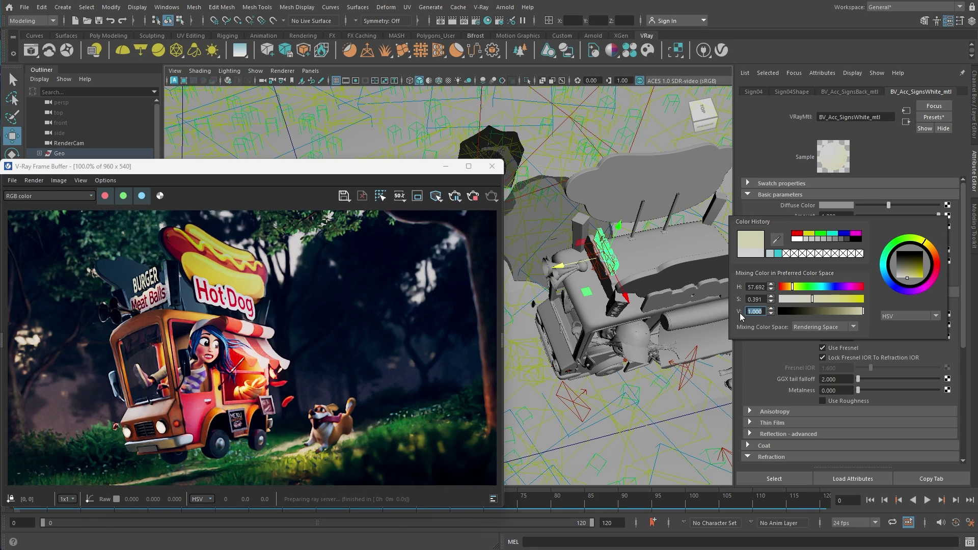
text(2)
key(Return)
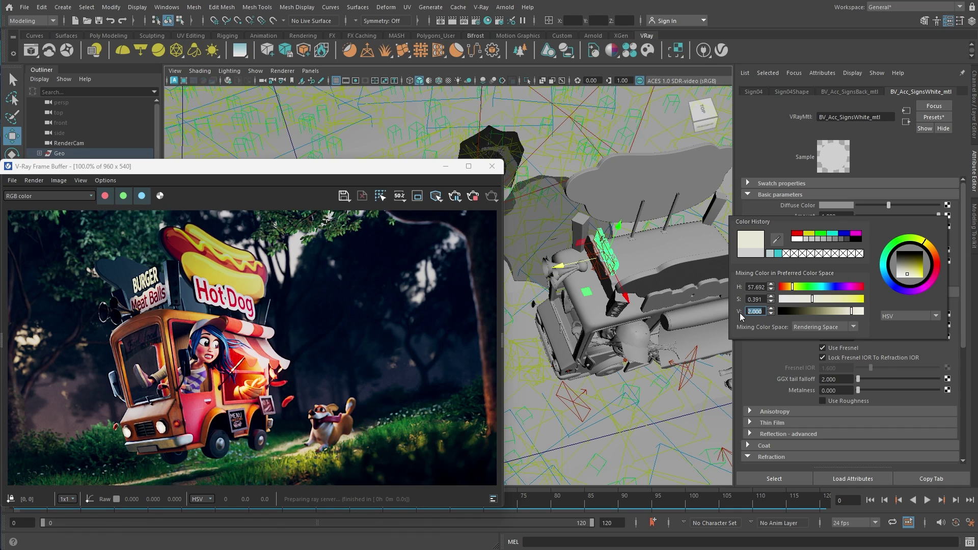
click(754, 357)
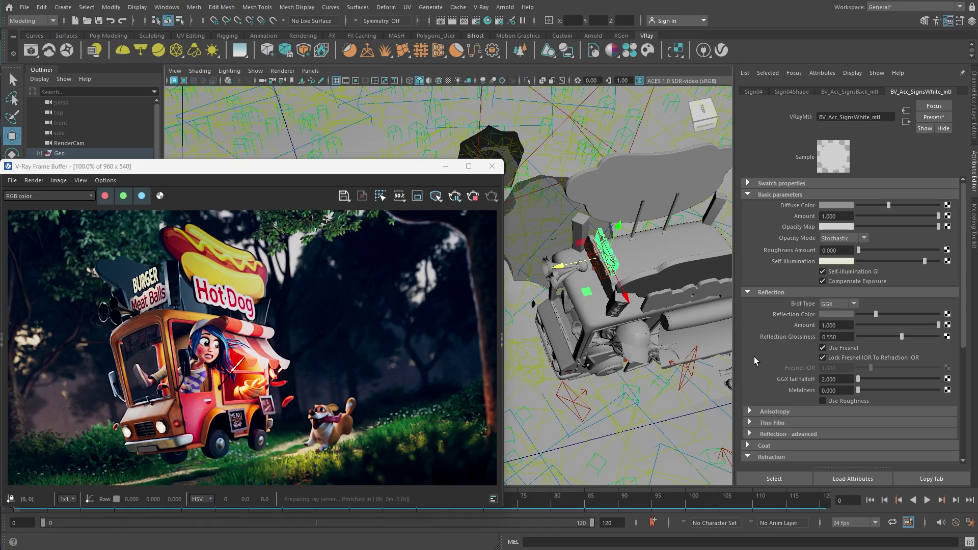
Step: Zoom out and draw a large polygon cube on the ground grid
scroll(638, 364, down, 2)
scroll(638, 364, down, 2)
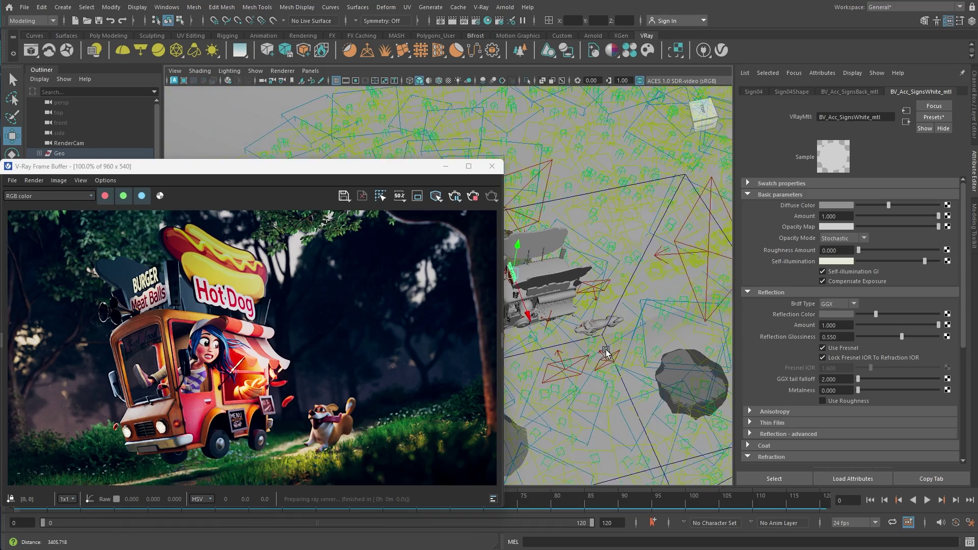
scroll(627, 336, down, 2)
scroll(622, 327, down, 2)
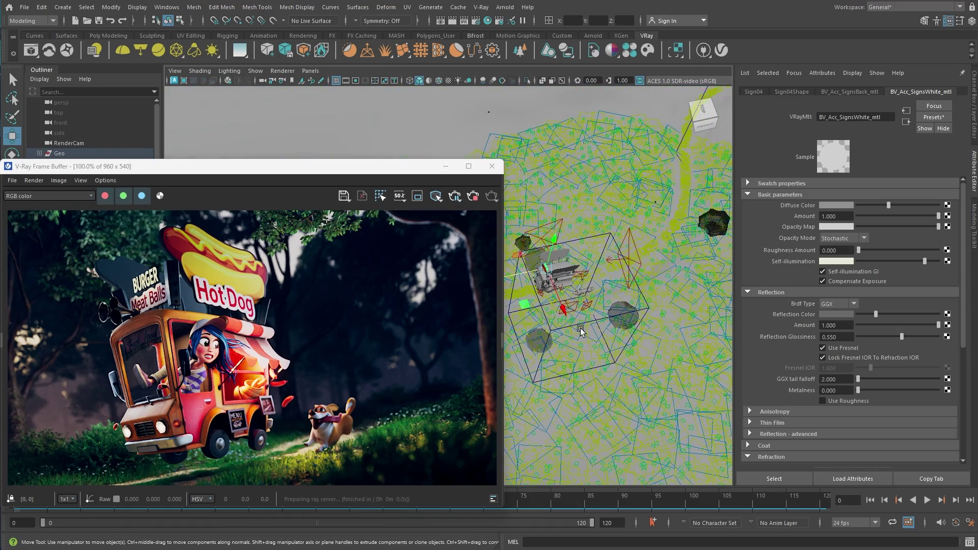
scroll(637, 329, down, 1)
scroll(662, 328, down, 1)
scroll(591, 317, down, 1)
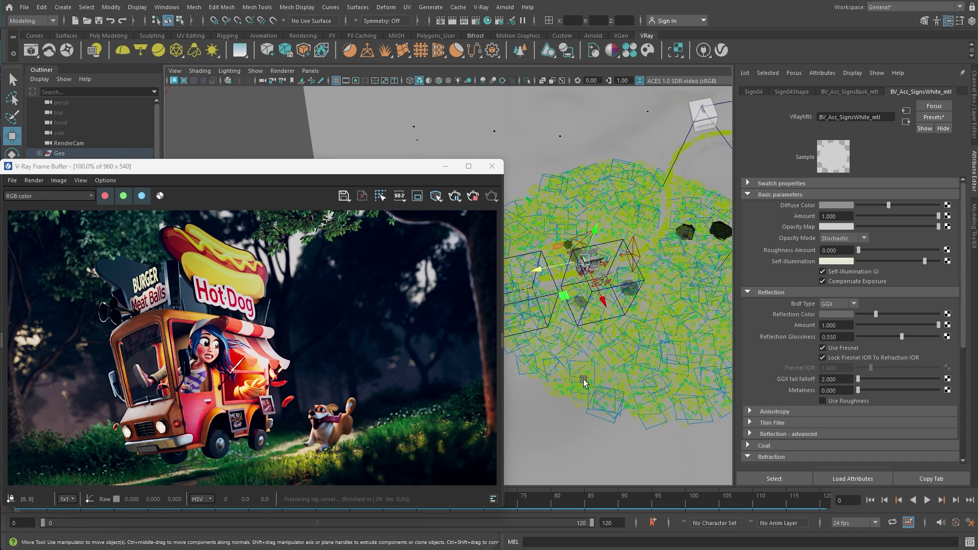
scroll(596, 326, down, 3)
scroll(637, 345, down, 2)
scroll(615, 345, up, 2)
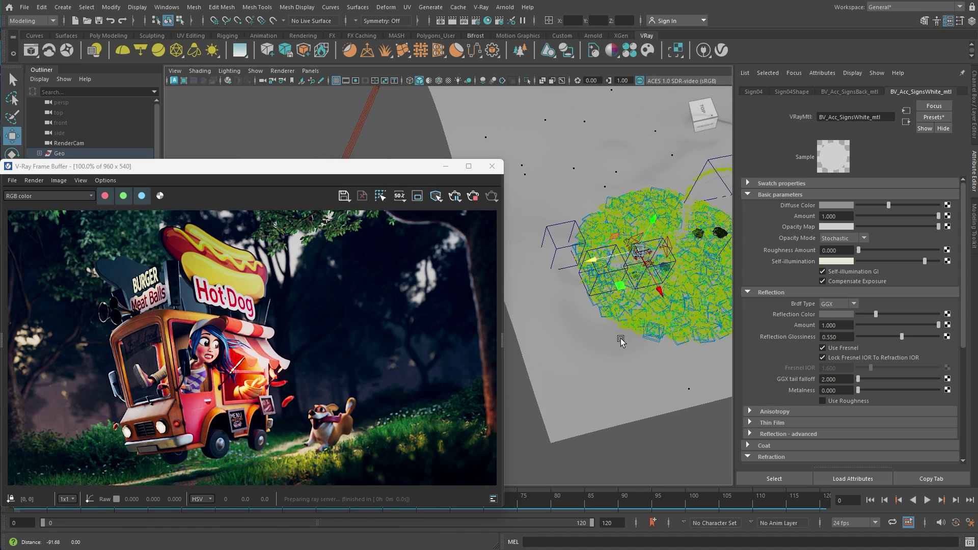
scroll(642, 336, up, 2)
click(578, 366)
shift+right_drag(578, 350, 573, 380)
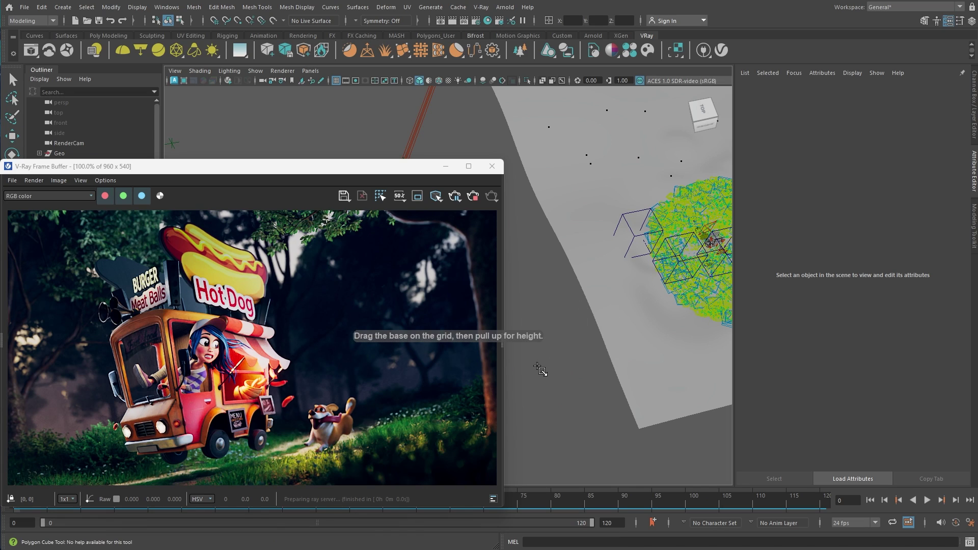
mouse_move(533, 372)
mouse_down()
mouse_move(556, 329)
mouse_move(684, 309)
mouse_up()
Step: Move the cube over the forest clearing around the van
scroll(684, 309, up, 2)
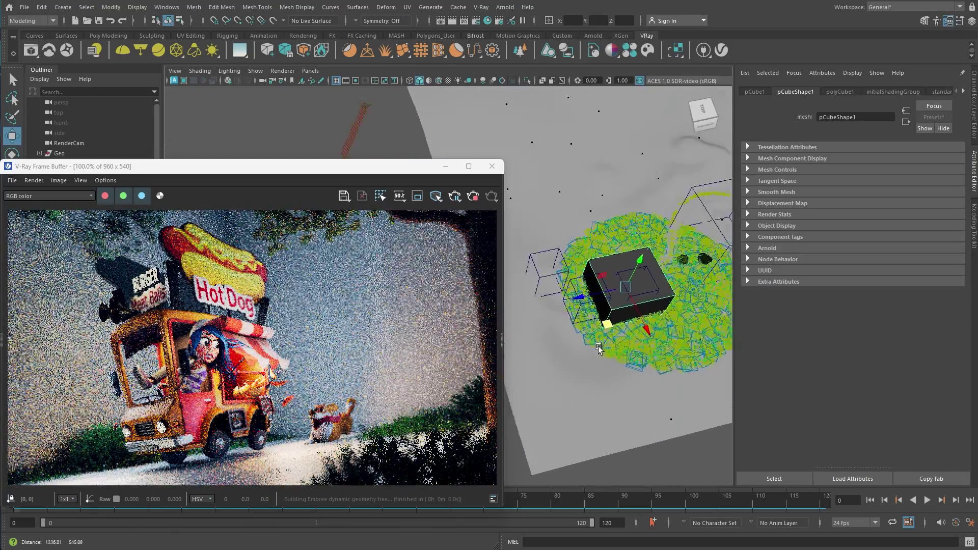
scroll(678, 300, up, 2)
scroll(670, 288, up, 2)
scroll(662, 275, up, 2)
drag(661, 270, 638, 303)
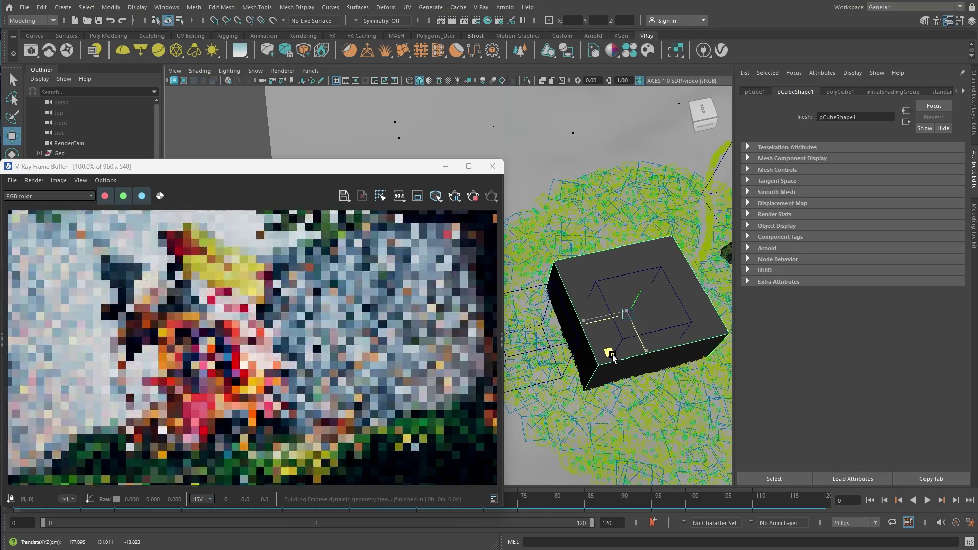
click(616, 357)
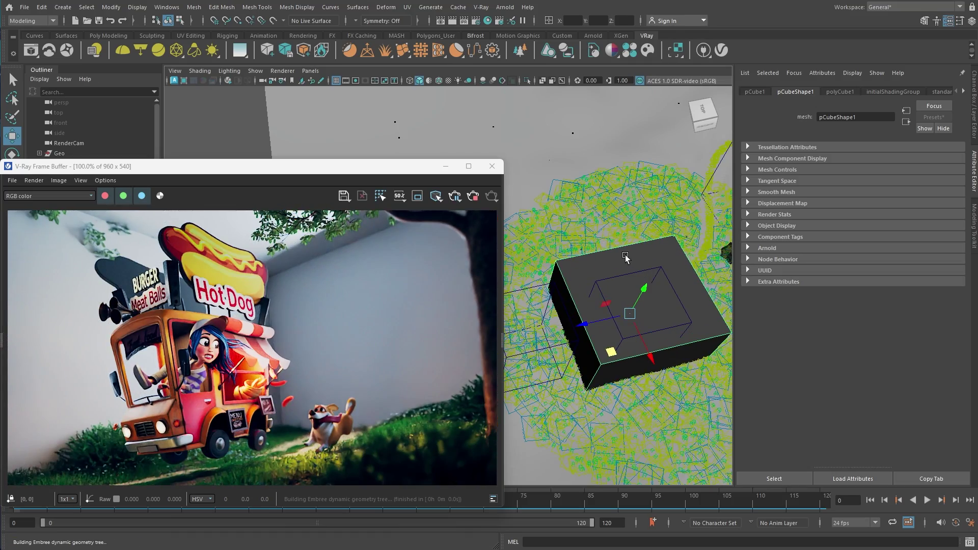
Step: Enable environment volumes in Render Settings and add a VRay Environment Fog
click(479, 23)
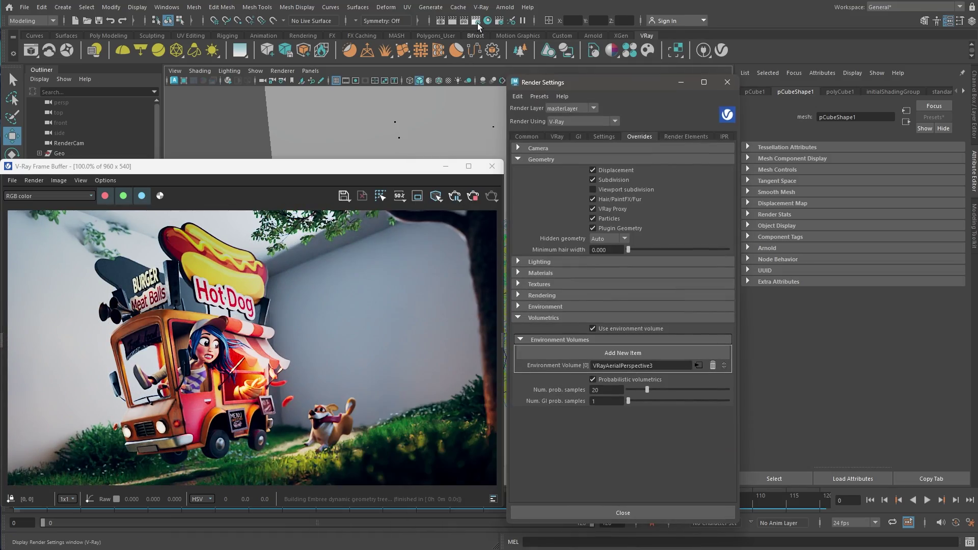
click(593, 328)
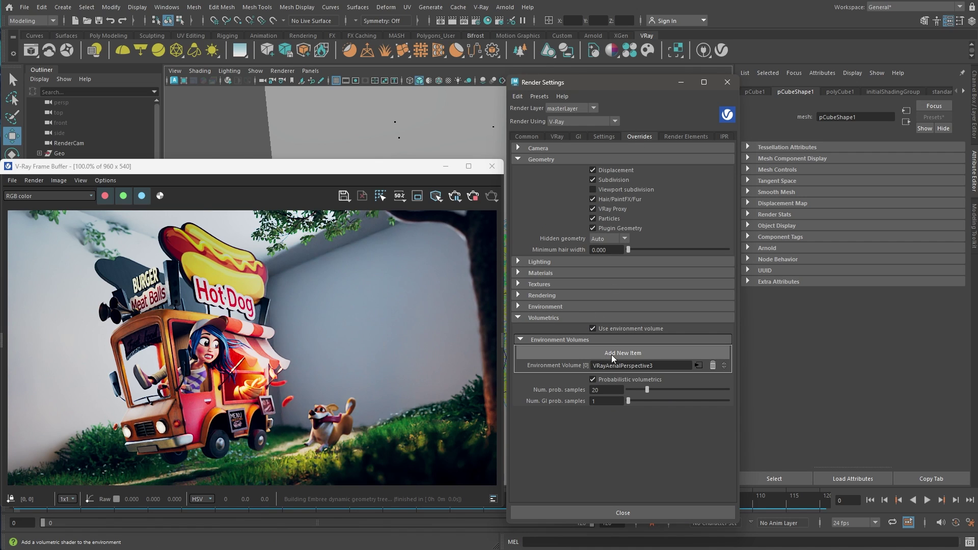
click(650, 353)
click(698, 378)
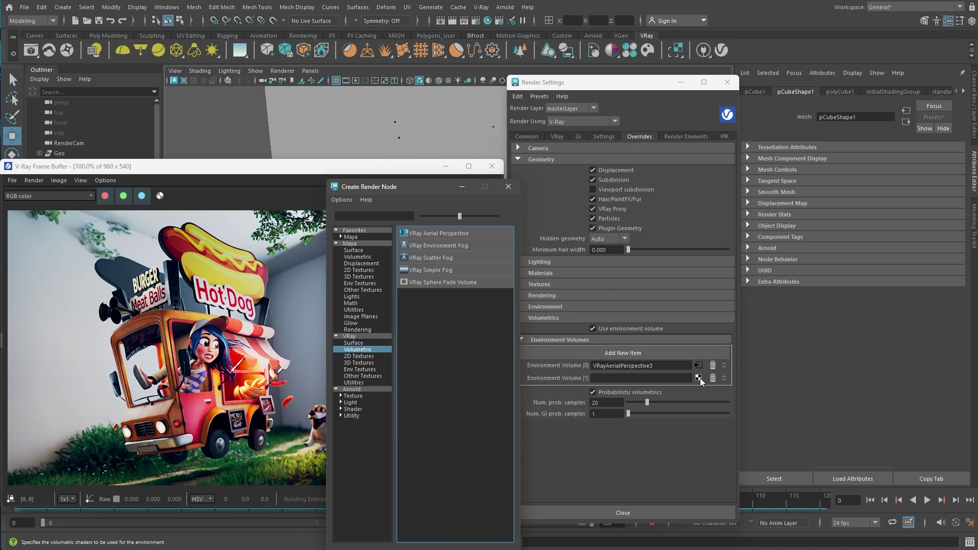
click(448, 246)
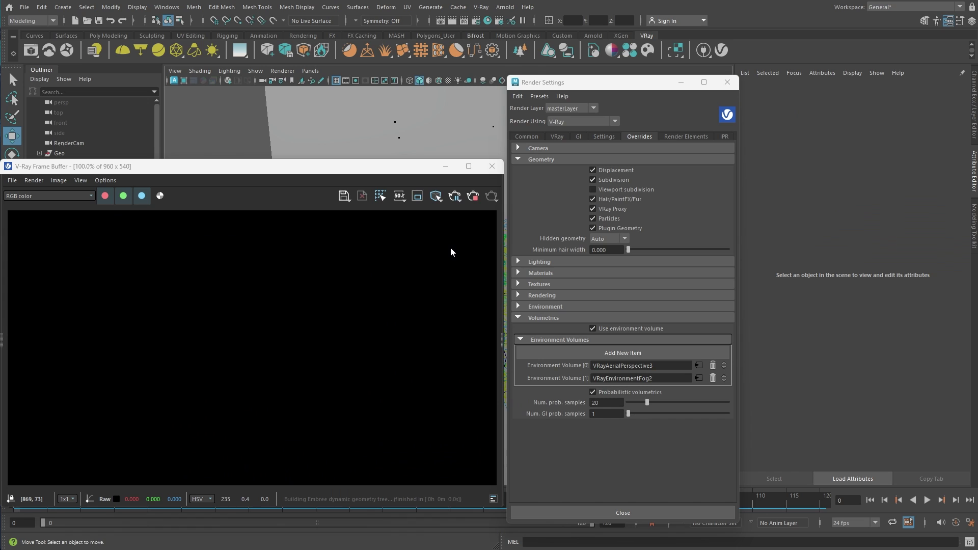
click(699, 378)
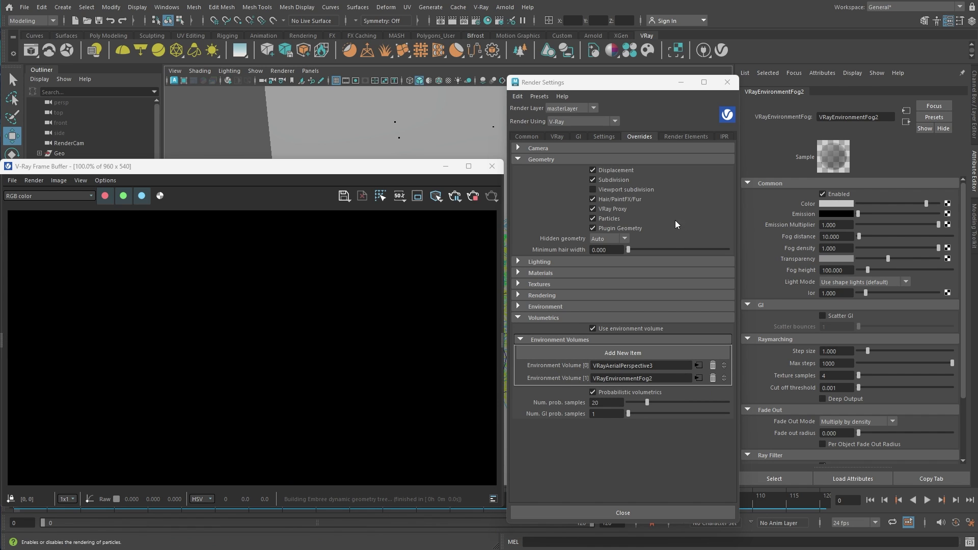
Step: Parent pCube1 under VRayEnvironmentFog2 in the Outliner
click(682, 83)
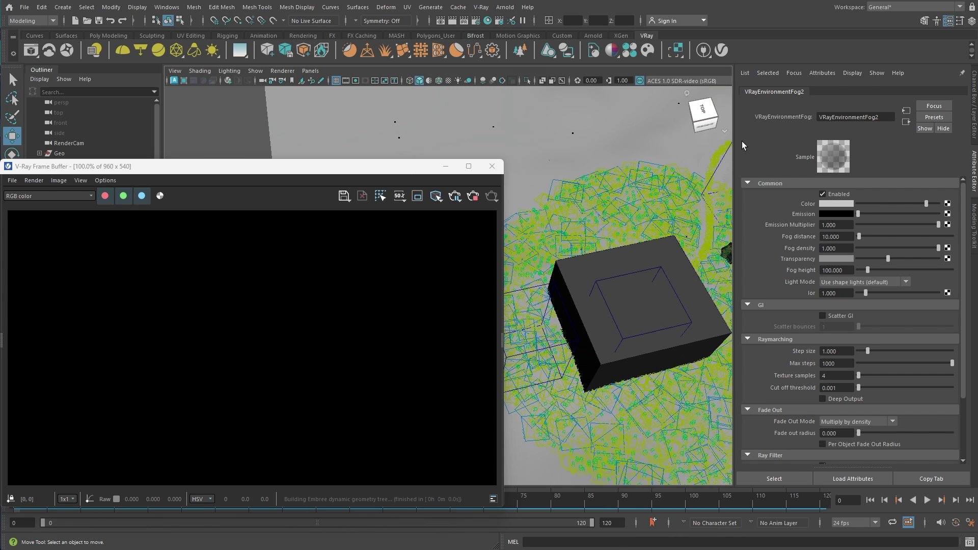
click(446, 167)
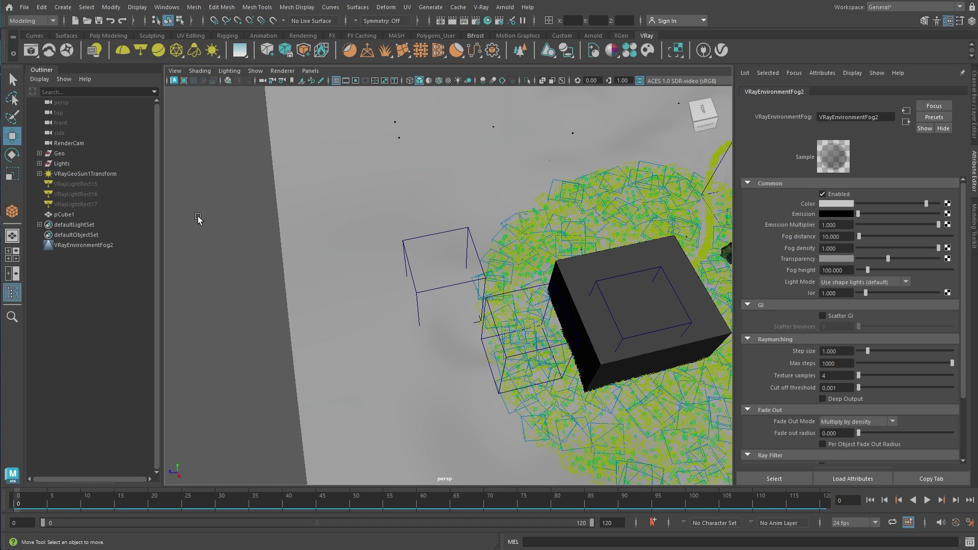
middle_drag(60, 217, 82, 246)
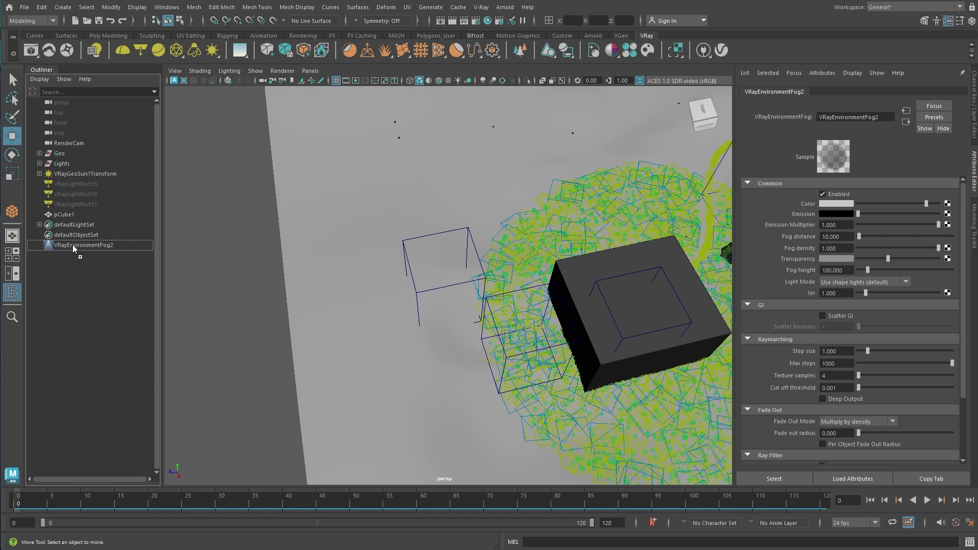
click(40, 245)
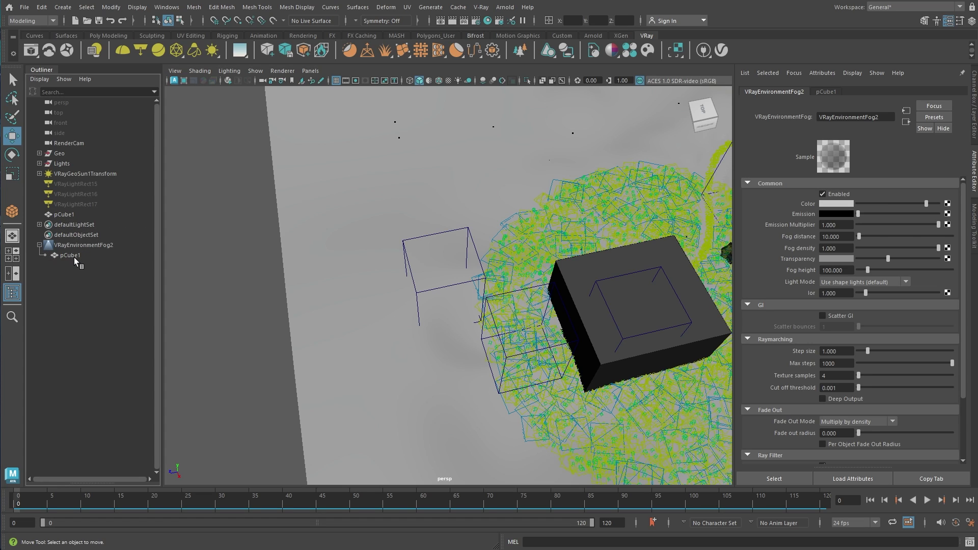
Step: Restart the render preview and set the fog distance to 1000
click(31, 50)
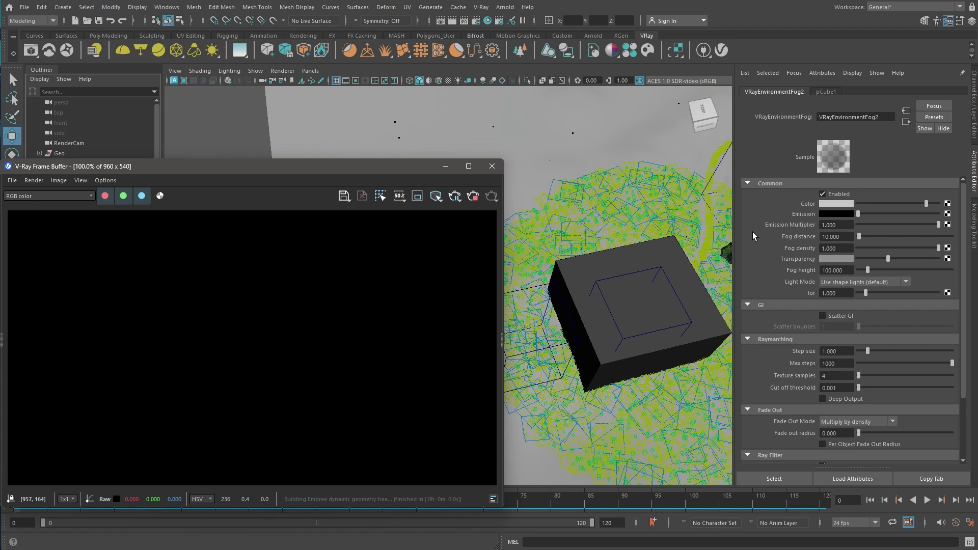
click(824, 238)
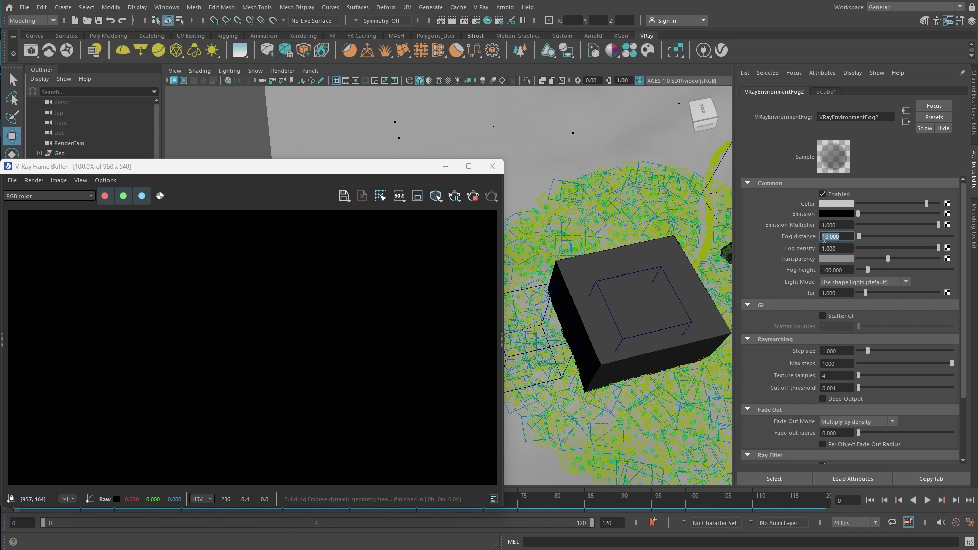
text(100)
key(Return)
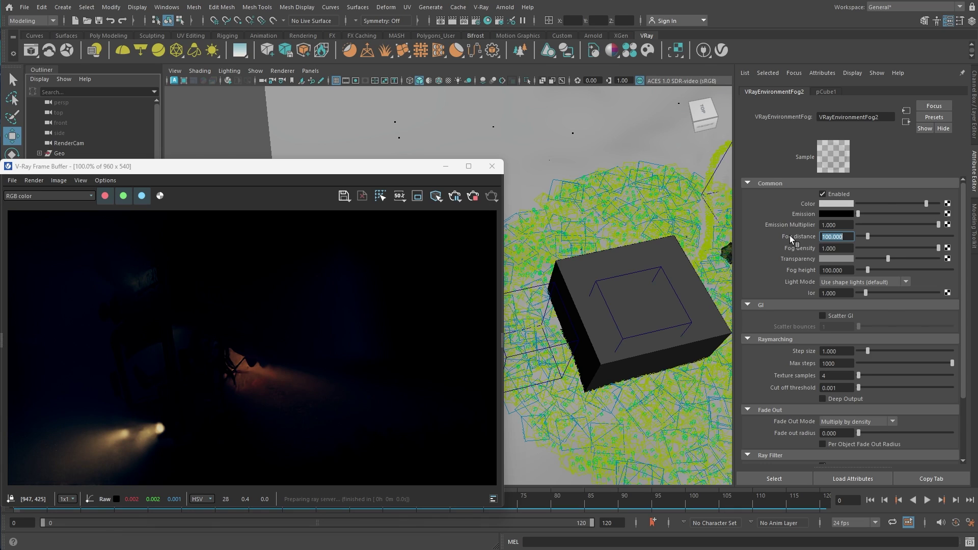
text(1000)
key(Return)
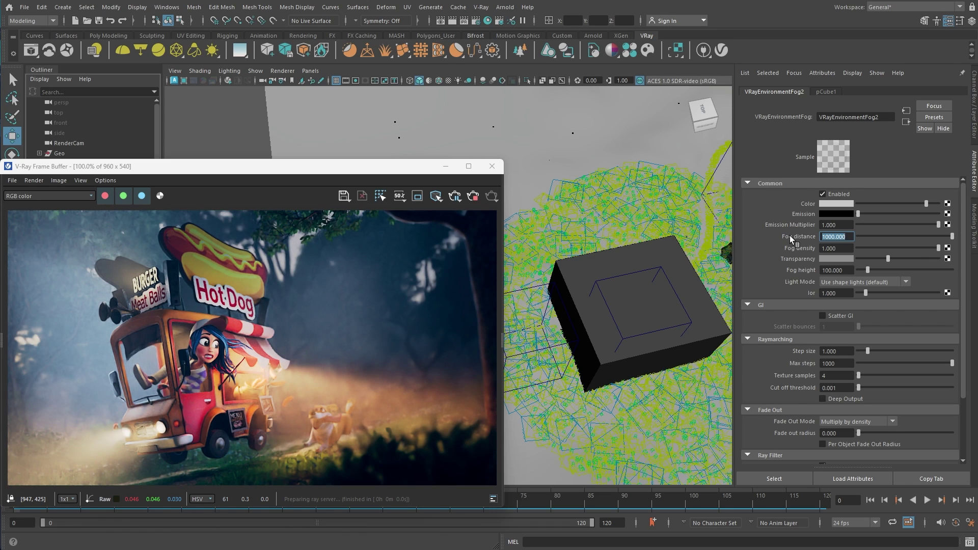
Step: Set the fog transparency brightness to 0.5 and turn on Scatter GI
click(832, 259)
click(840, 311)
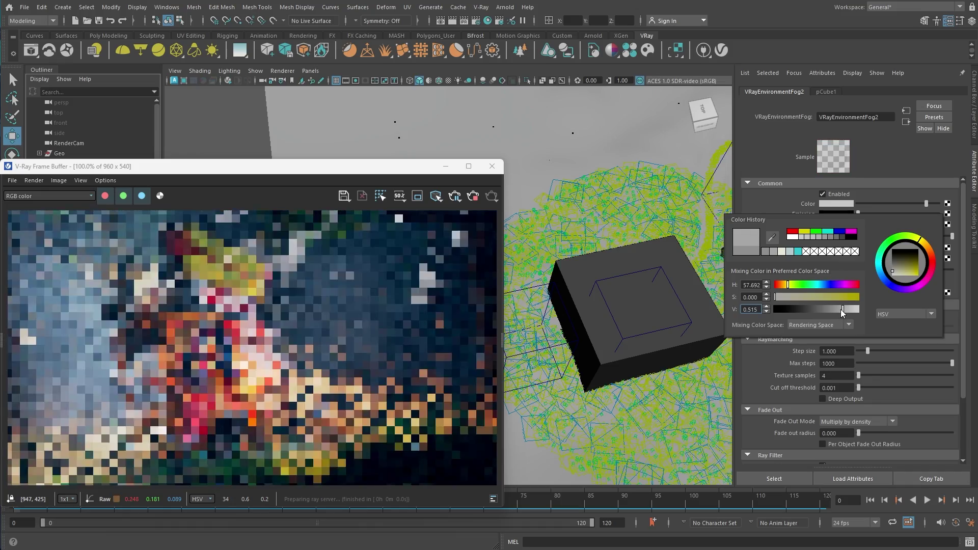
key(BackSpace)
key(BackSpace)
key(Return)
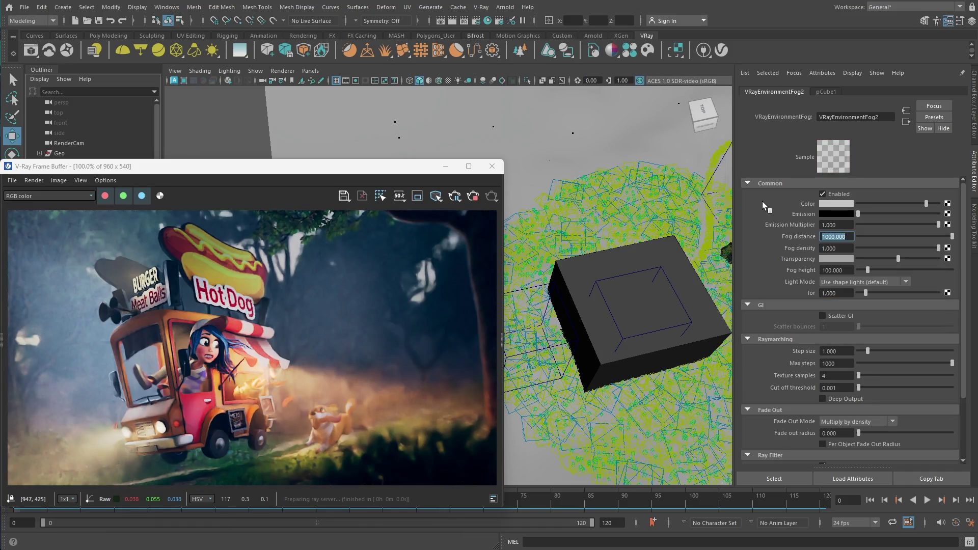
click(840, 316)
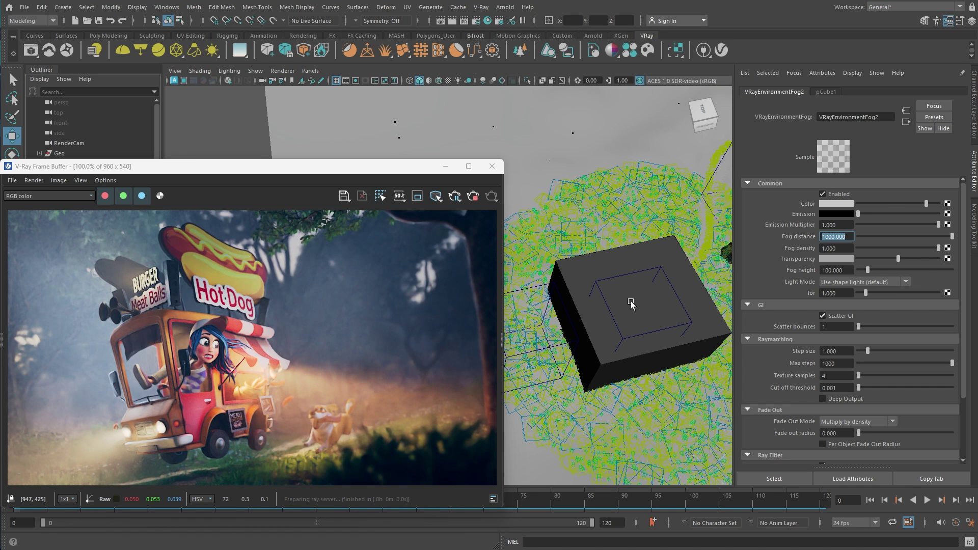
Step: Hide the cube by unchecking its Visibility display option
scroll(633, 306, up, 3)
scroll(606, 317, up, 3)
scroll(612, 321, up, 2)
scroll(650, 334, up, 2)
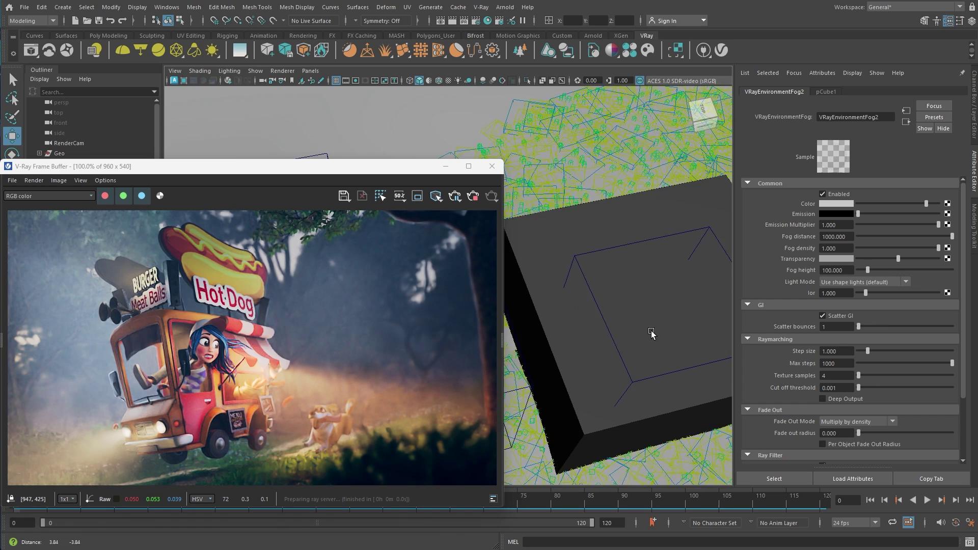
scroll(647, 254, up, 1)
click(665, 194)
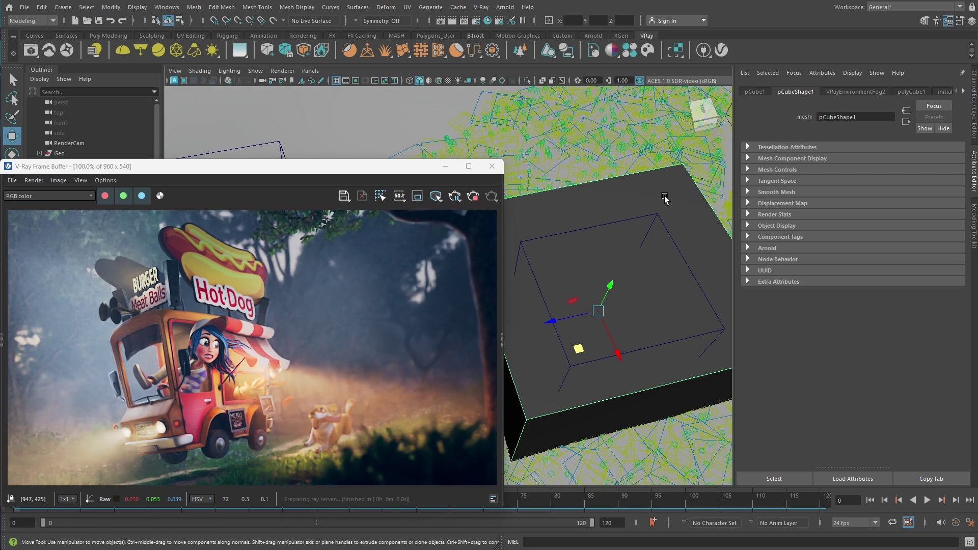
click(805, 228)
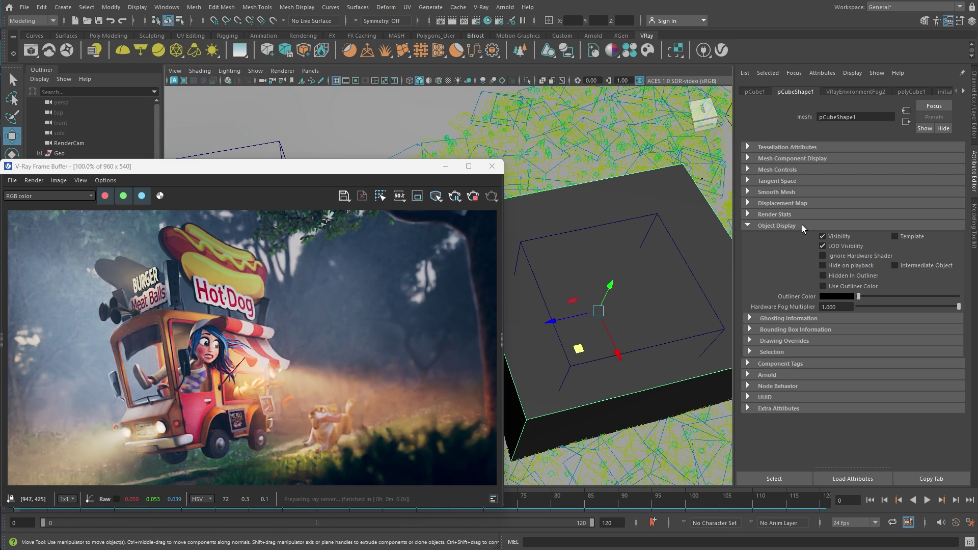
click(822, 236)
Step: Turn off Affect Atmospherics on two rect lights around the truck
scroll(609, 316, up, 2)
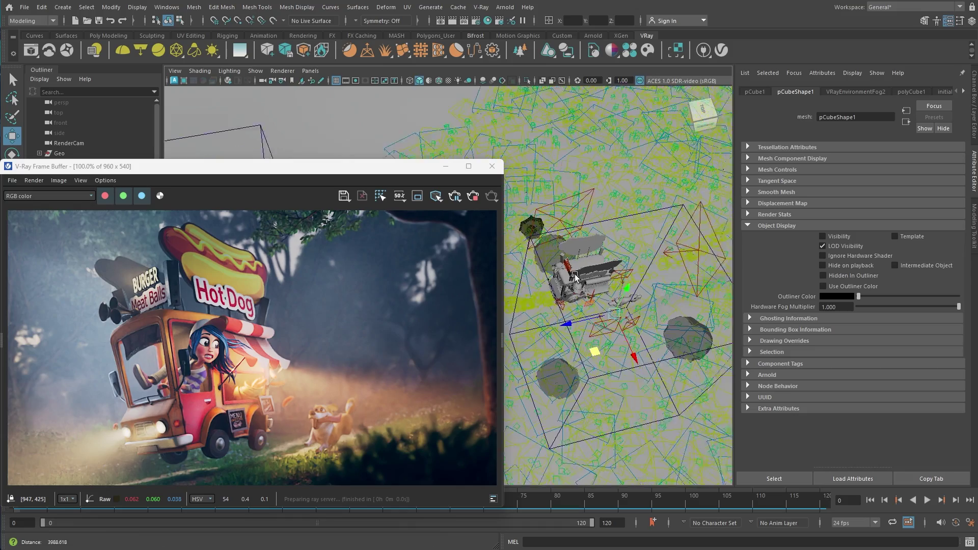
scroll(610, 321, up, 3)
scroll(612, 324, up, 2)
scroll(612, 327, up, 3)
alt+drag(612, 327, 627, 313)
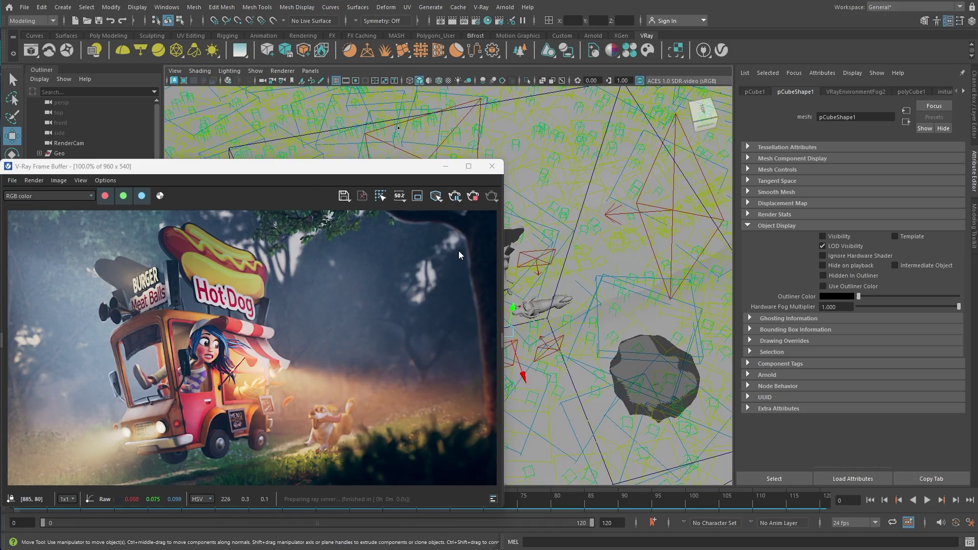
click(670, 210)
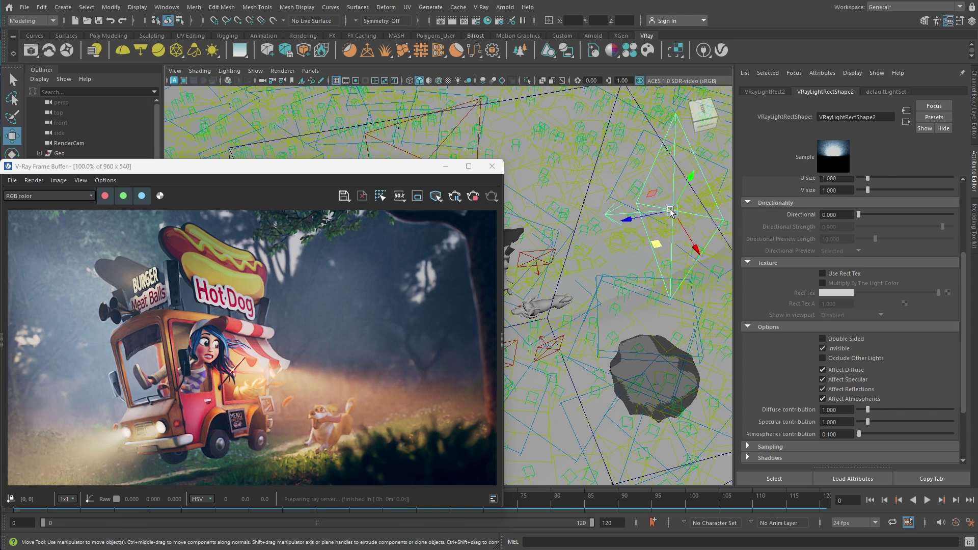
scroll(785, 331, down, 3)
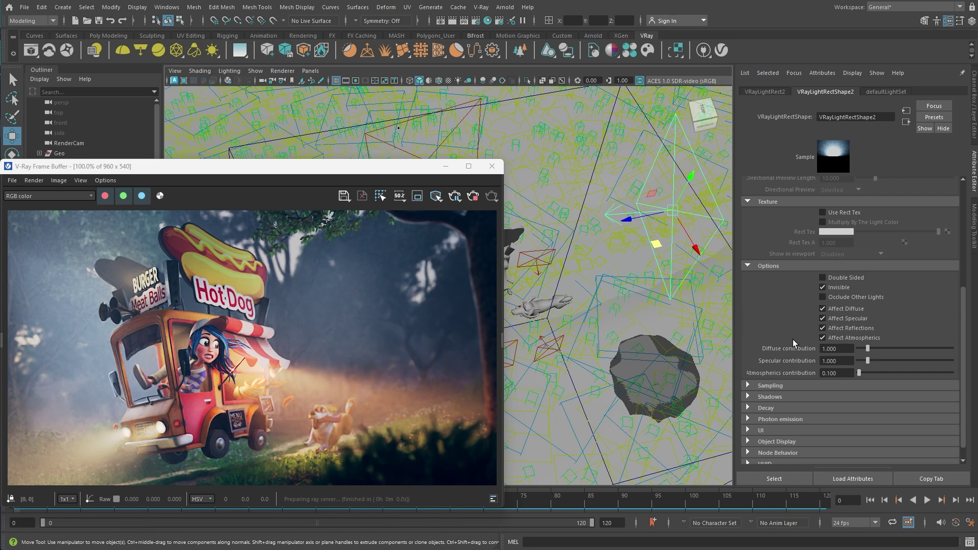
click(857, 337)
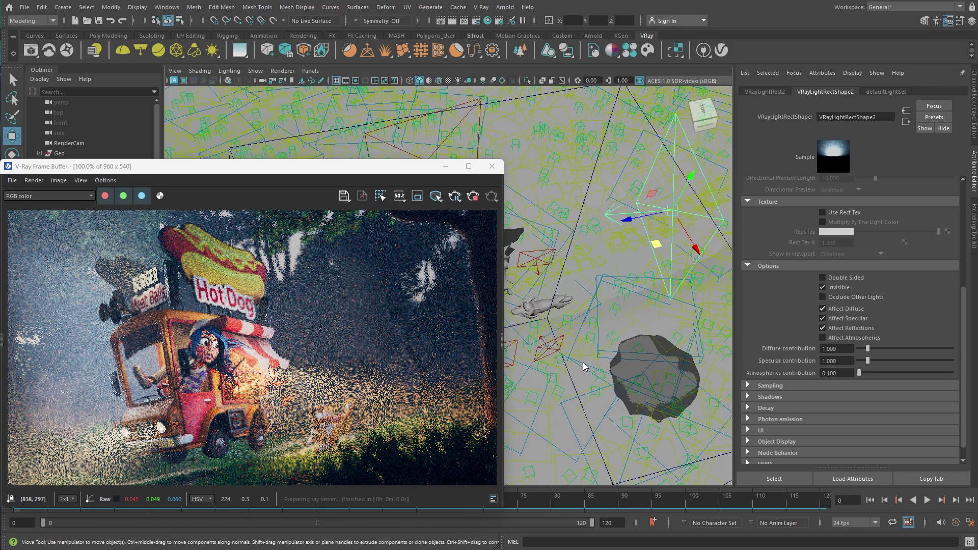
scroll(596, 274, up, 3)
alt+drag(596, 273, 554, 170)
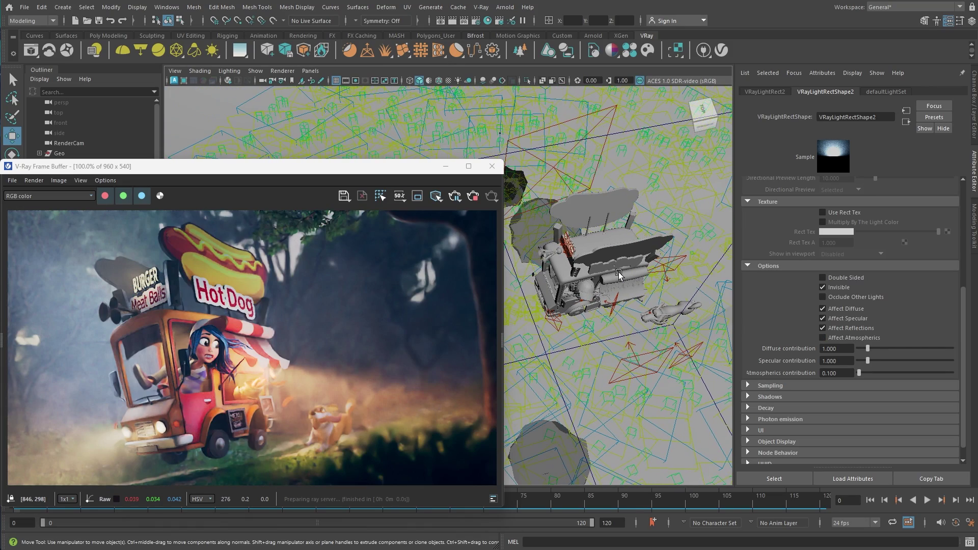
click(554, 170)
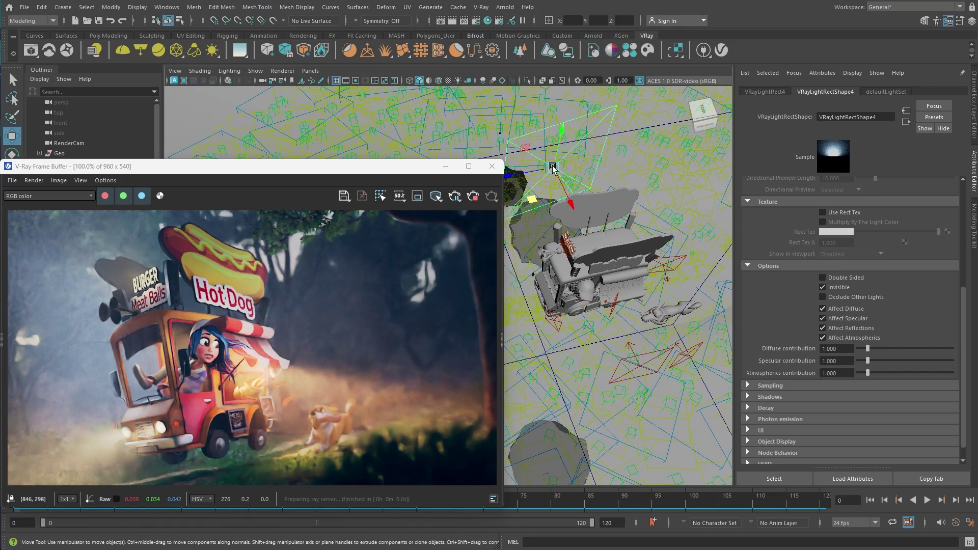
click(823, 338)
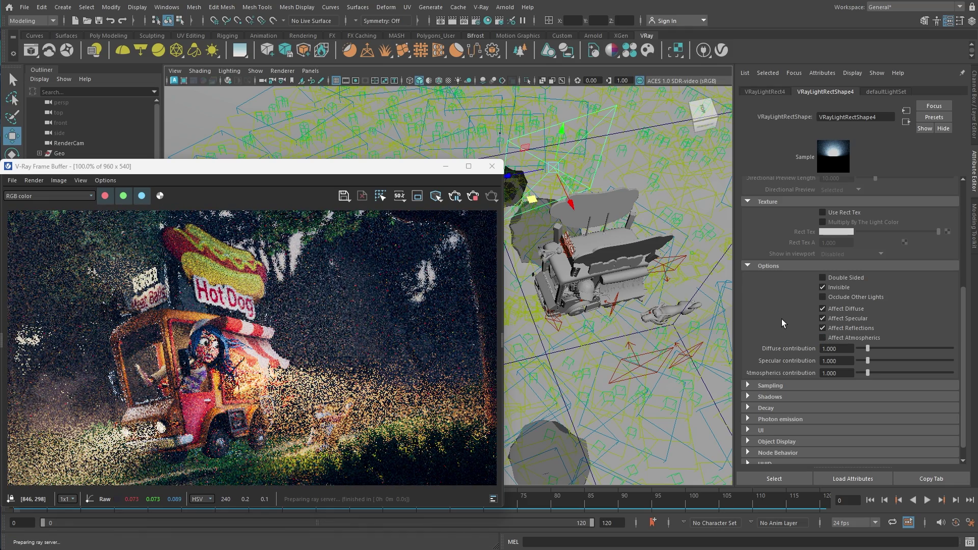
Step: Select the rect light beside the truck and frame it in the view
click(643, 351)
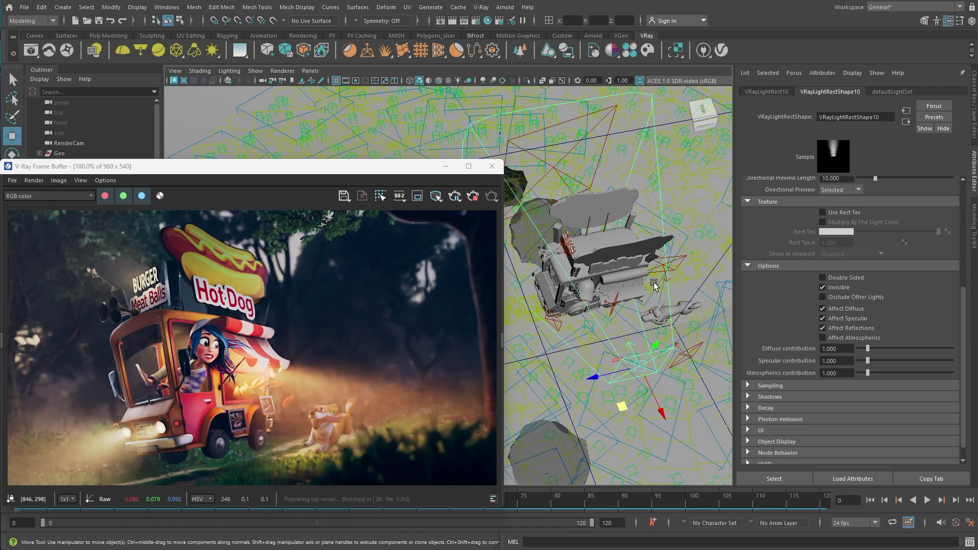
alt+drag(648, 282, 627, 301)
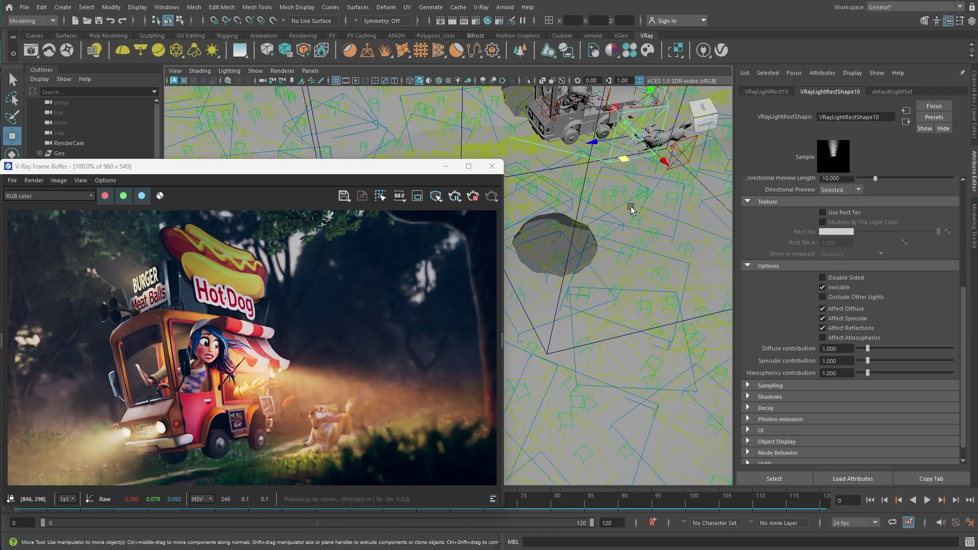
scroll(626, 286, up, 5)
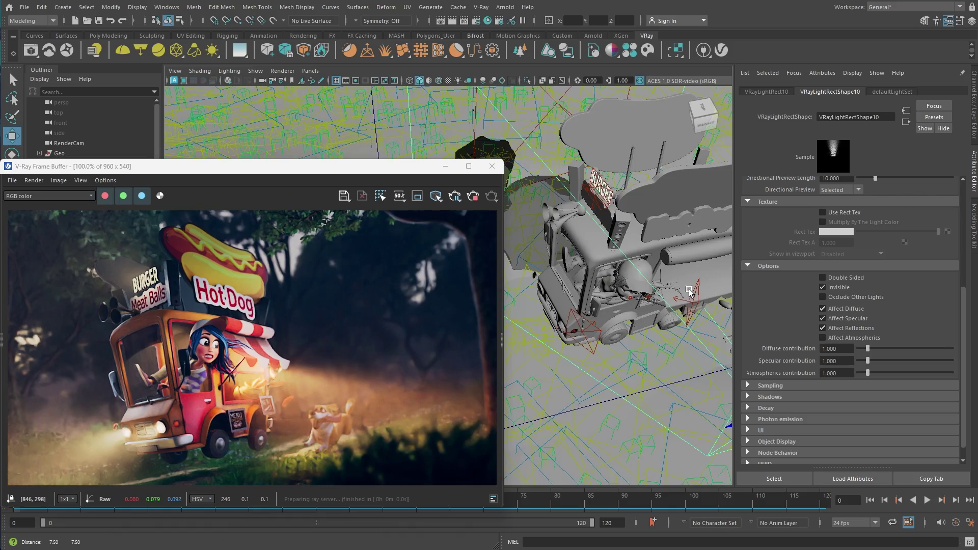
scroll(648, 281, up, 5)
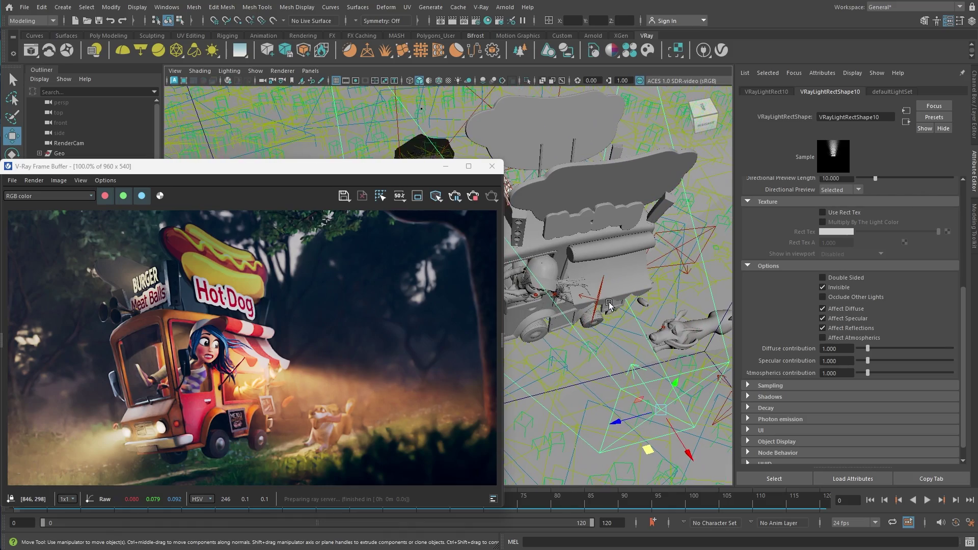
click(605, 299)
key(f)
scroll(607, 300, down, 5)
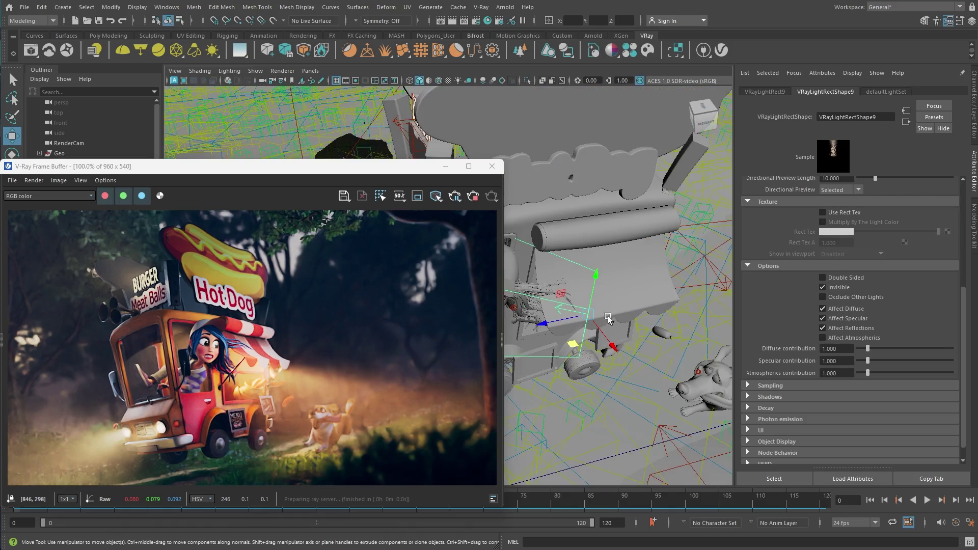
scroll(612, 306, up, 2)
scroll(619, 316, up, 2)
scroll(629, 334, up, 2)
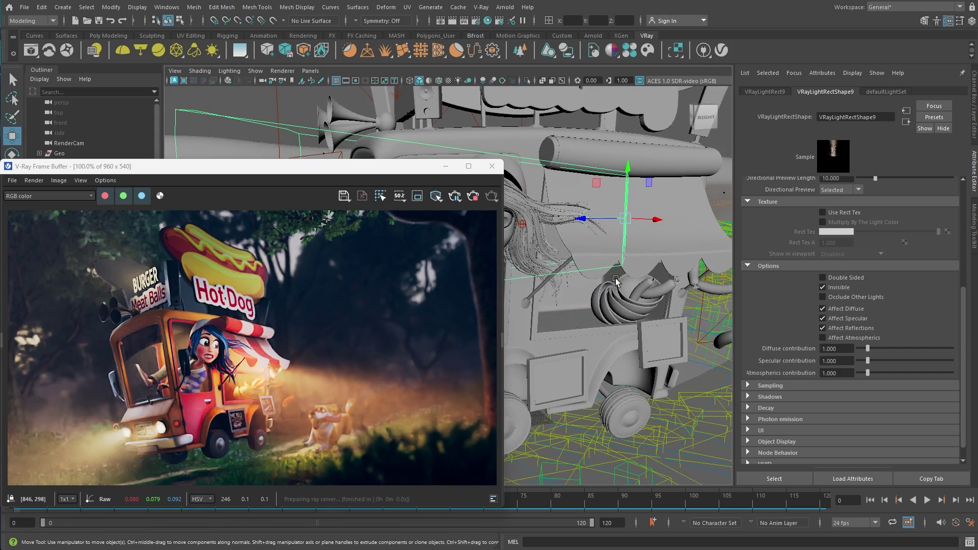
mouse_move(615, 280)
alt+mouse_down()
mouse_move(625, 303)
mouse_move(611, 356)
alt+mouse_up()
Step: On VRayLightRect3, turn on Far decay and set Far decay end to 500
click(624, 303)
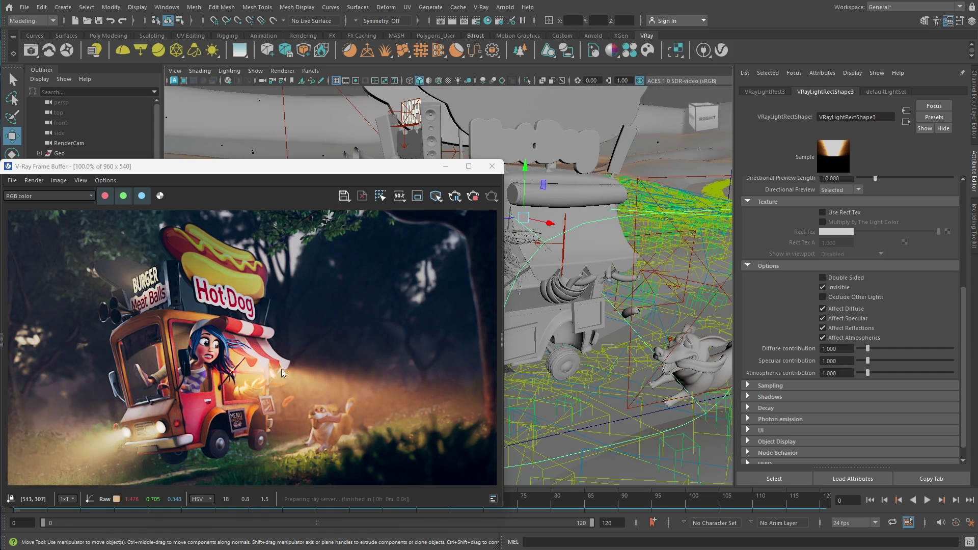
scroll(778, 329, down, 1)
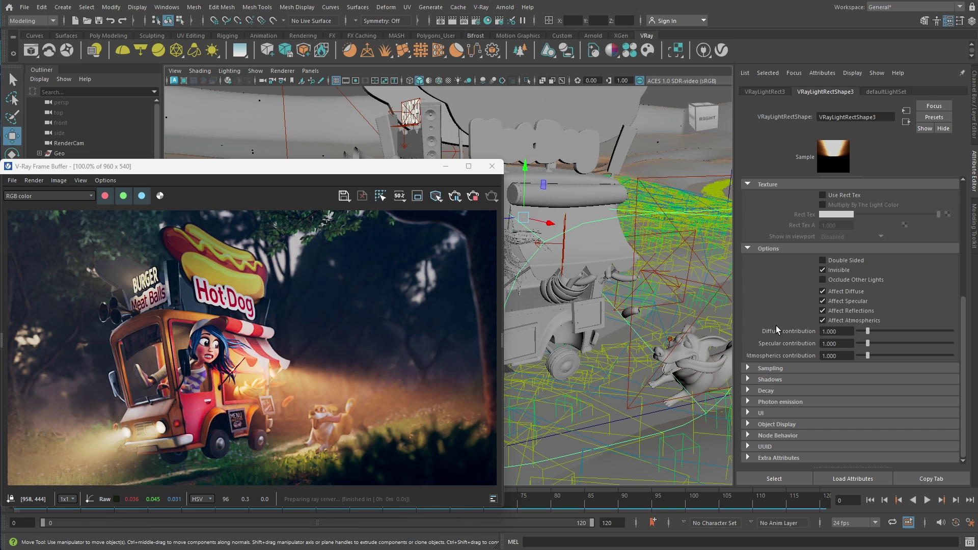
click(785, 391)
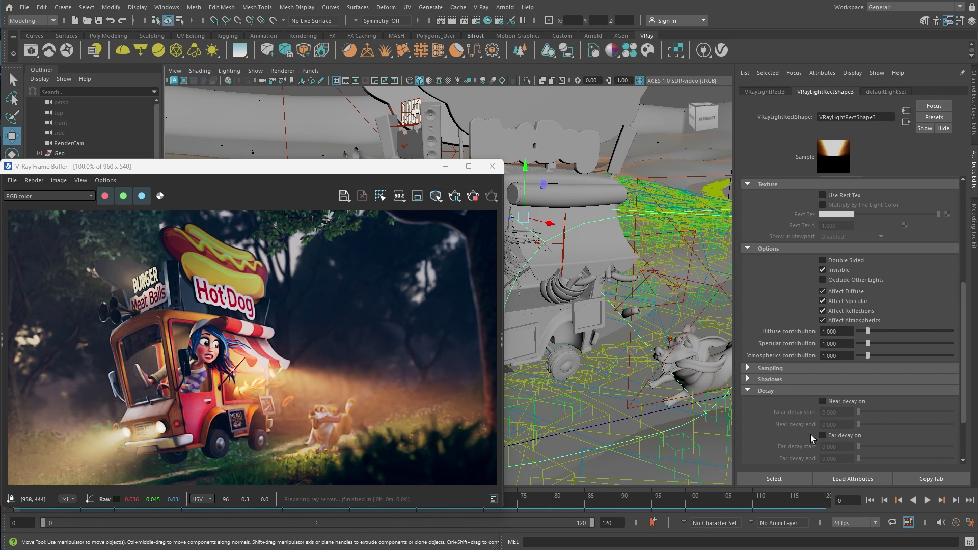
click(850, 436)
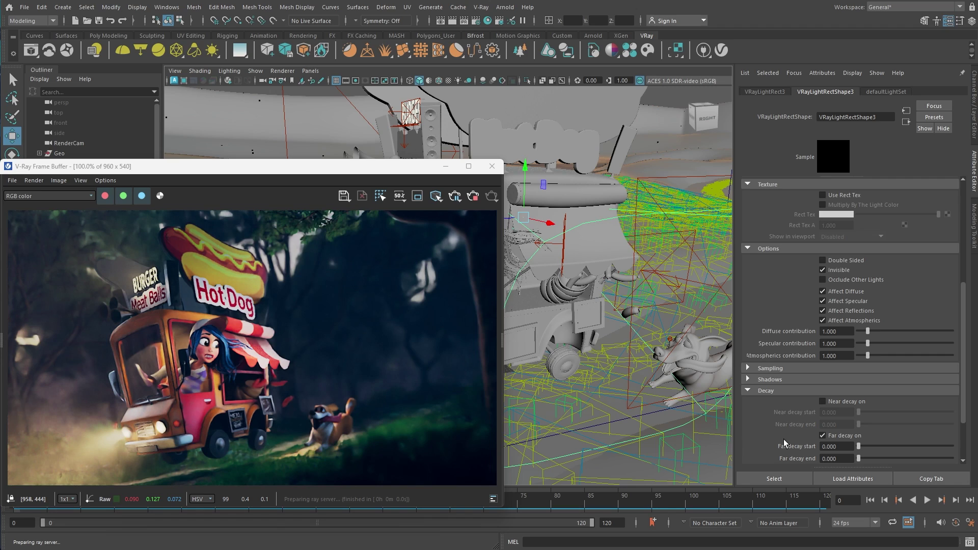
click(846, 447)
click(826, 459)
text(50)
key(Return)
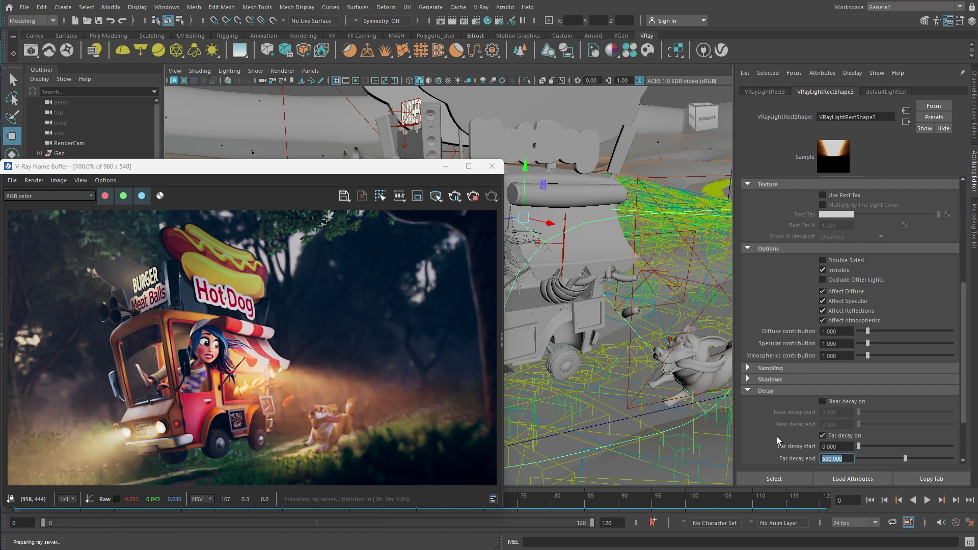
Step: Set VRayAerialPerspective3 distance to 75 and make its filter colour a more saturated cyan
click(475, 21)
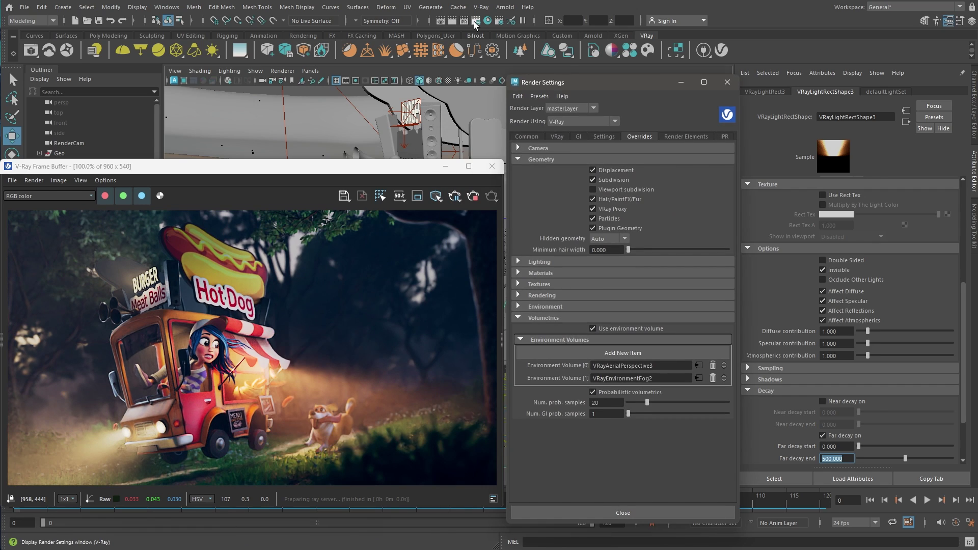
click(699, 365)
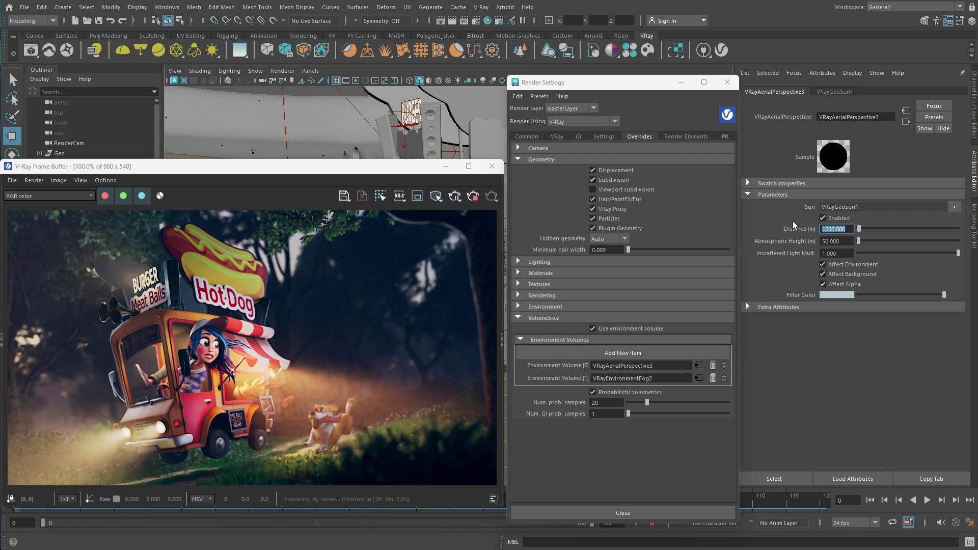
text(75)
key(Return)
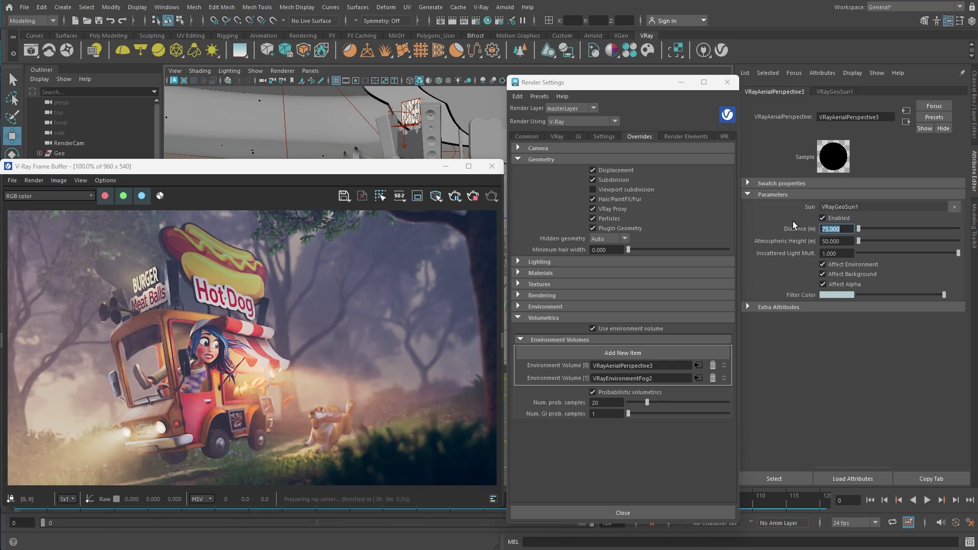
click(826, 294)
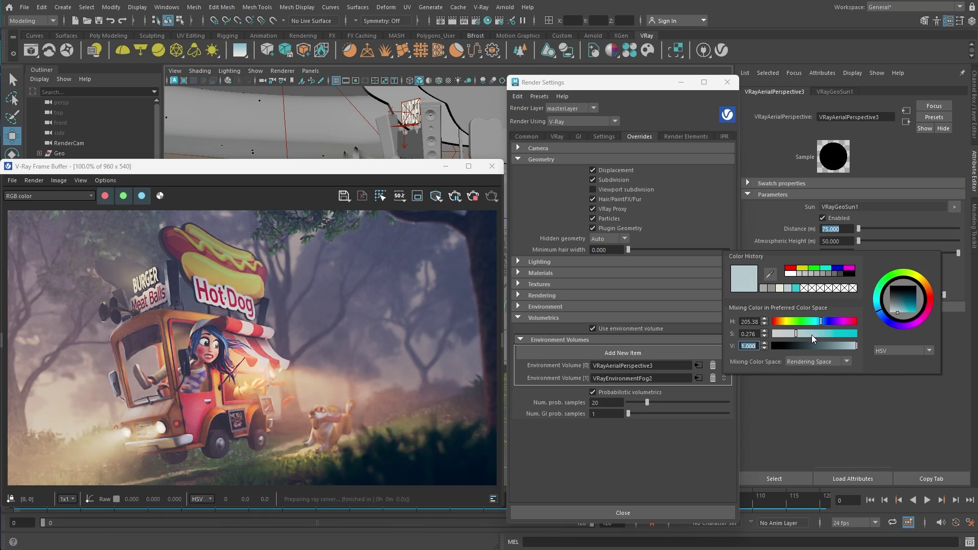
drag(811, 334, 832, 338)
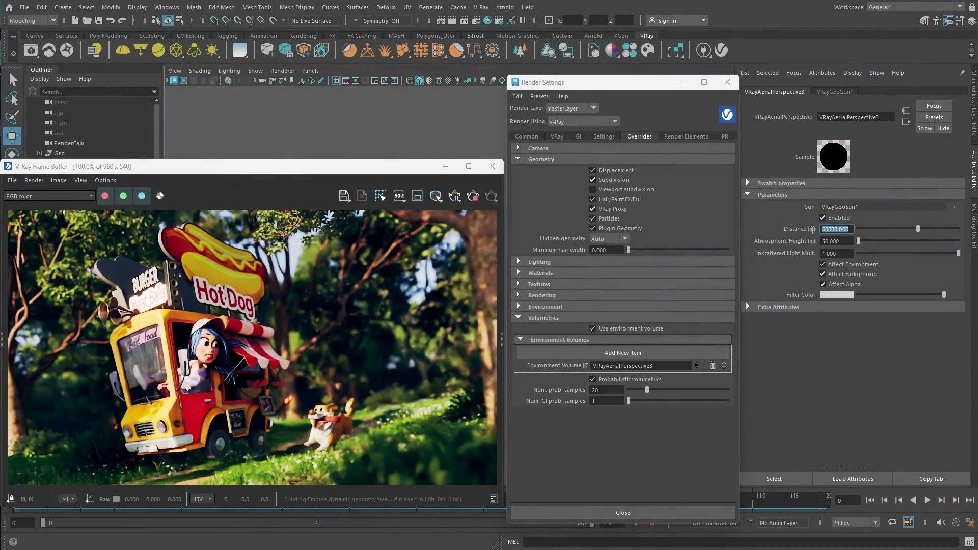
Step: Set aerial perspective distance to 1000 and switch the rect light to 2780 K temperature
text(1000)
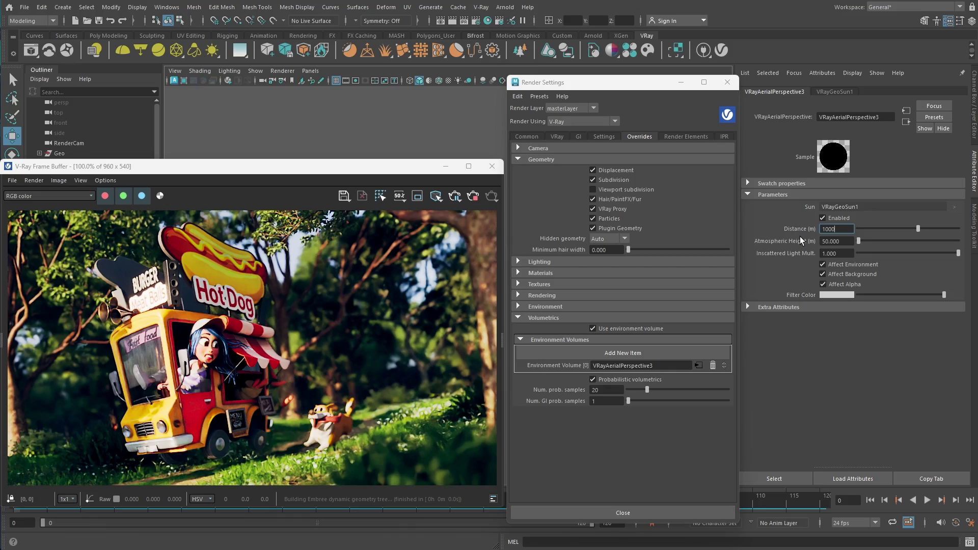
key(Return)
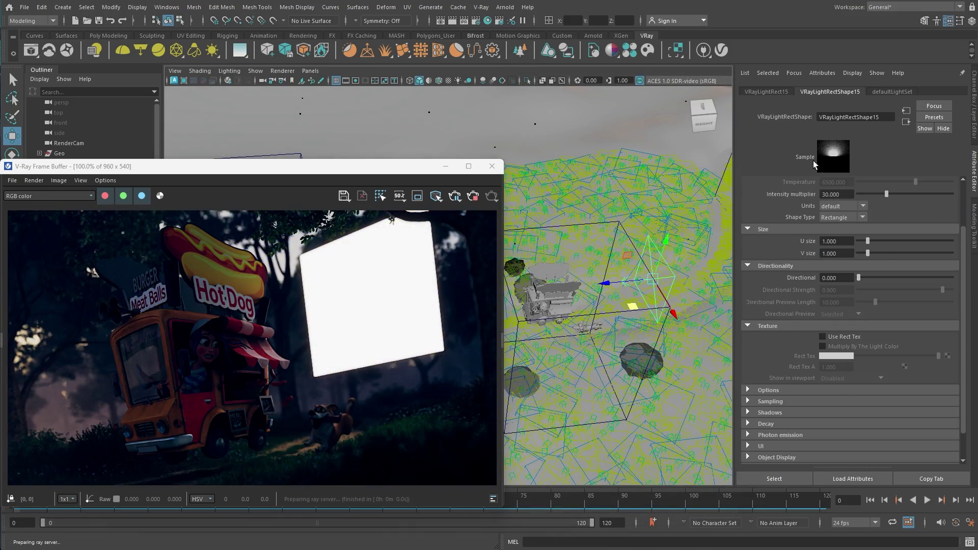
click(847, 240)
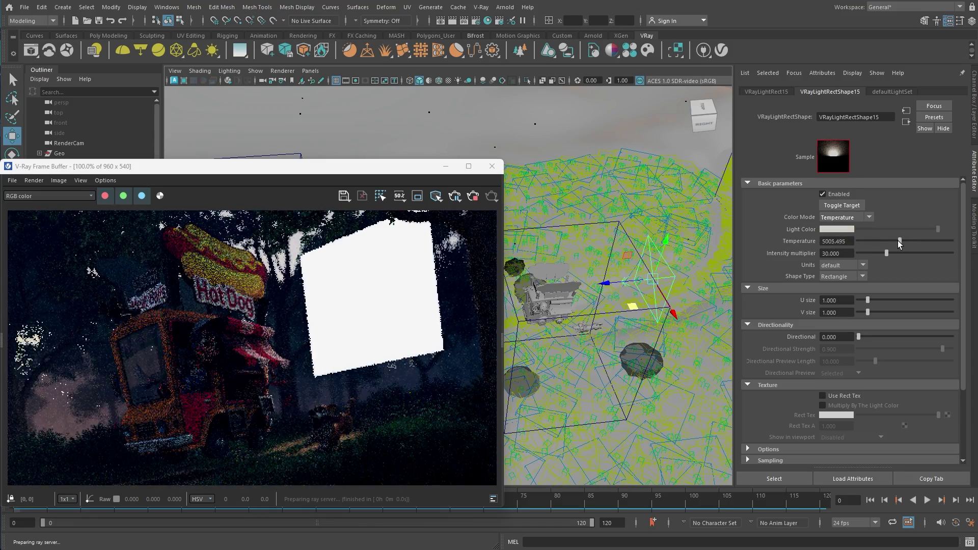
drag(897, 240, 878, 240)
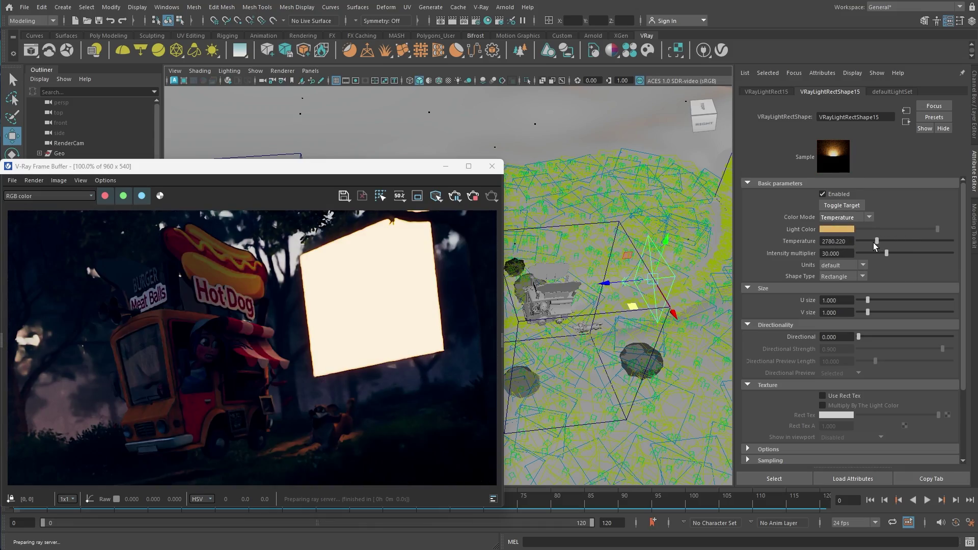